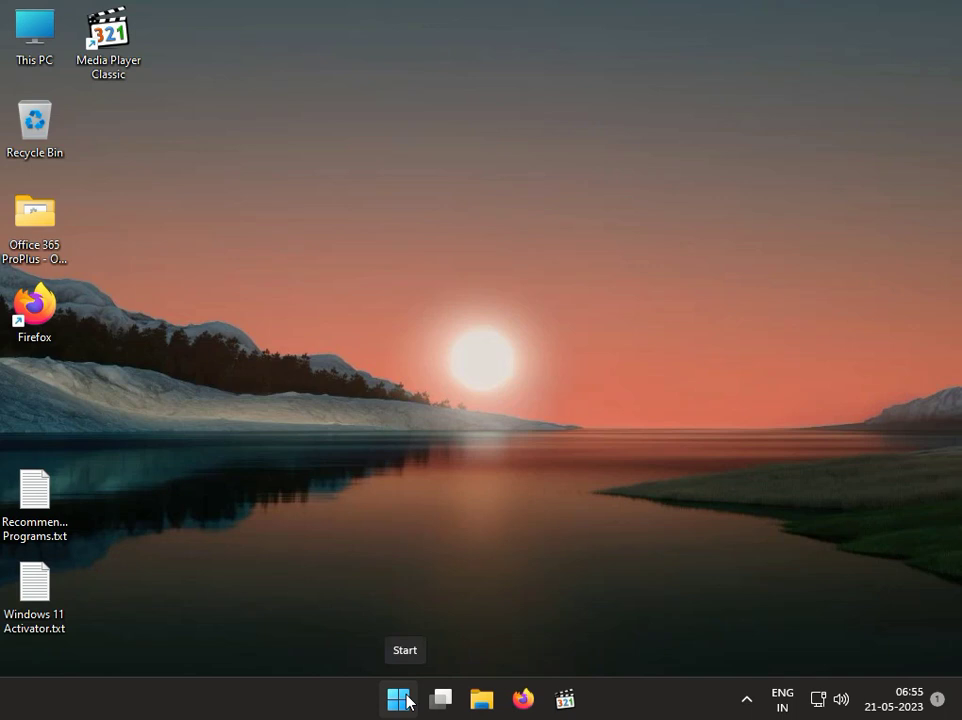
Uninstall the Intel(R) PRO/1000 MT Desktop Adapter in Device Manager and scan for hardware changes to reinstall it
right_click(406, 700)
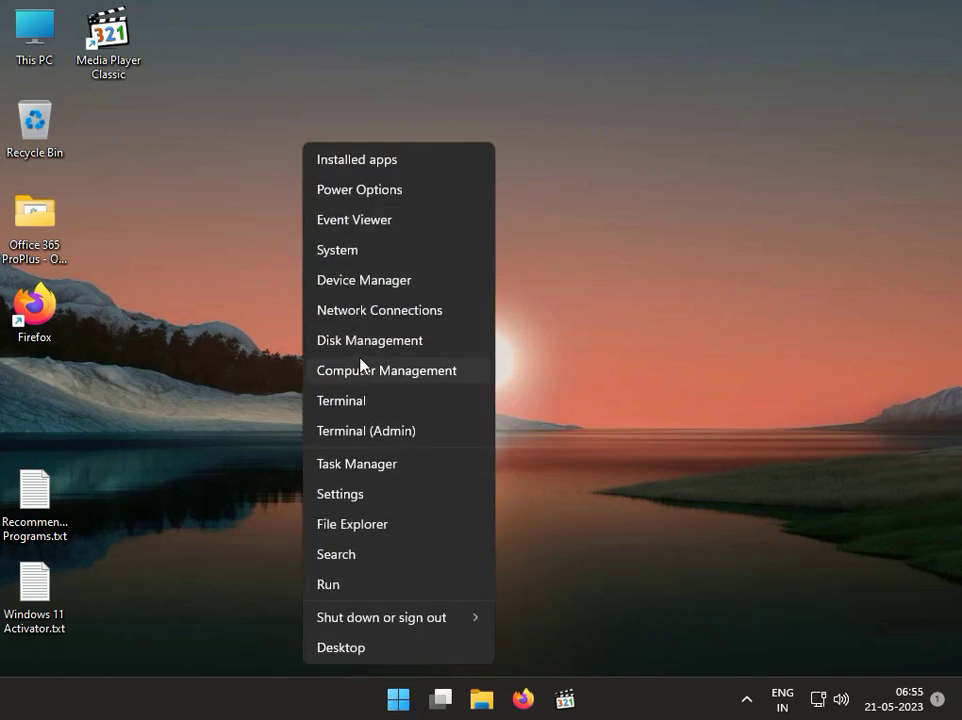
click(381, 287)
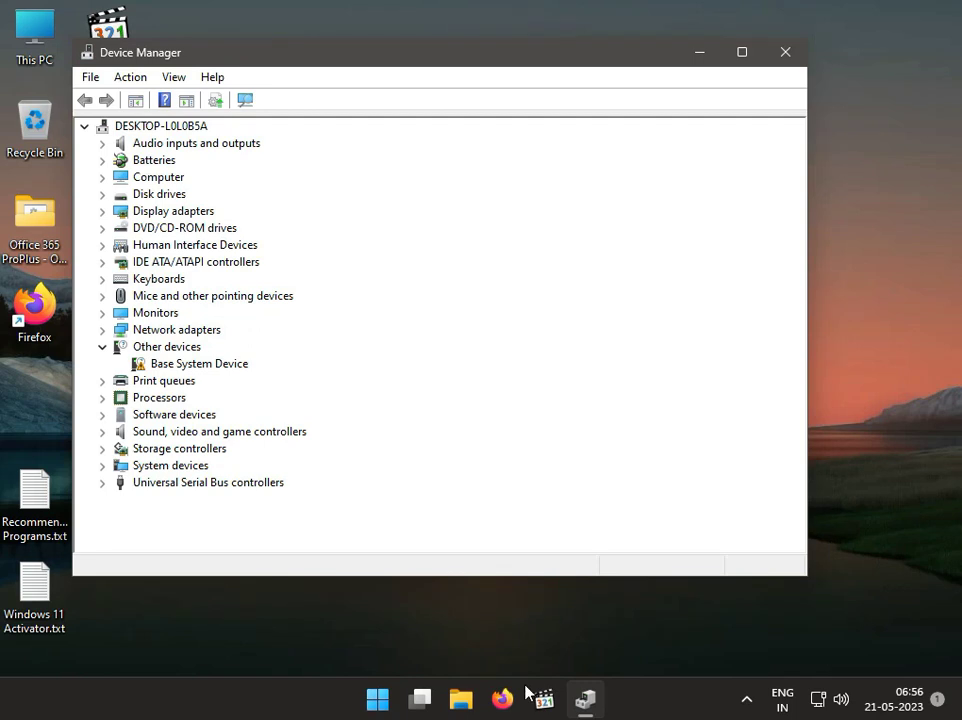
click(103, 332)
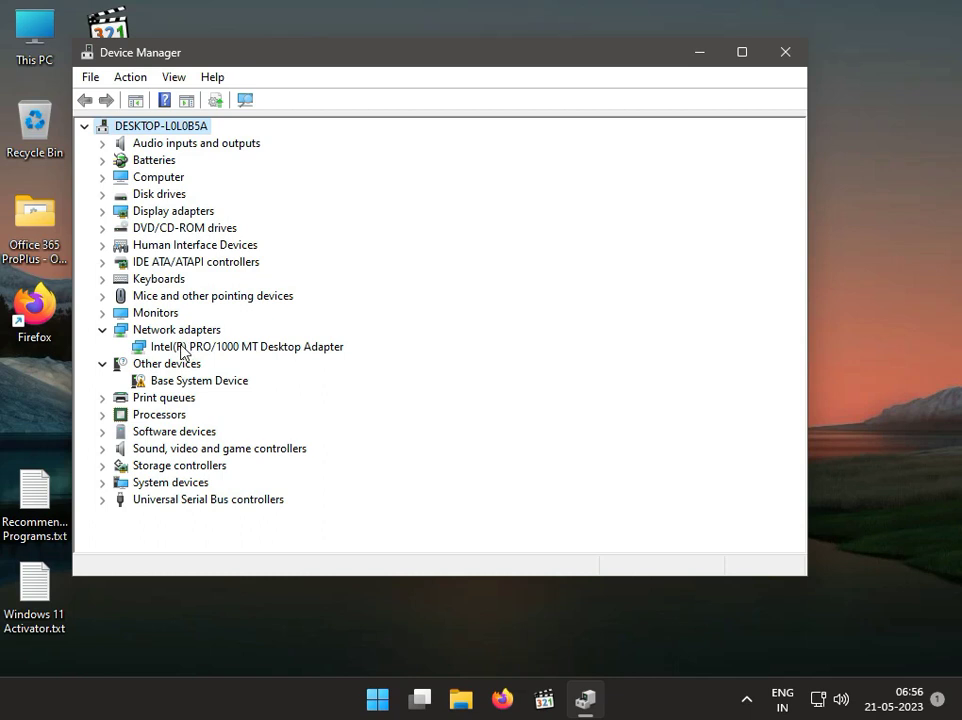
right_click(231, 349)
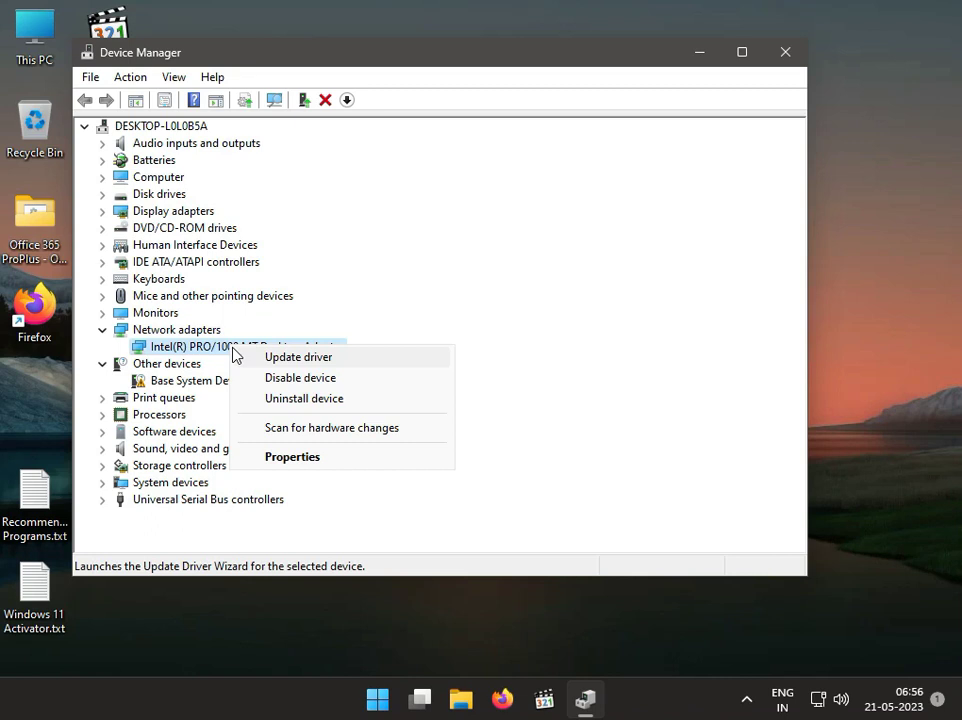
click(270, 397)
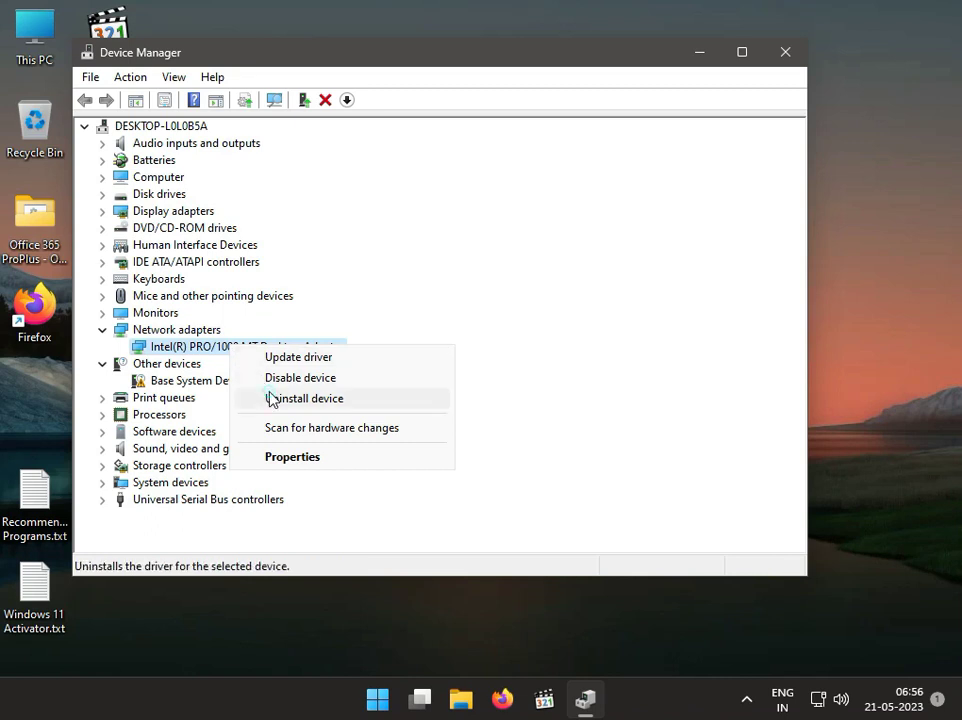
click(491, 418)
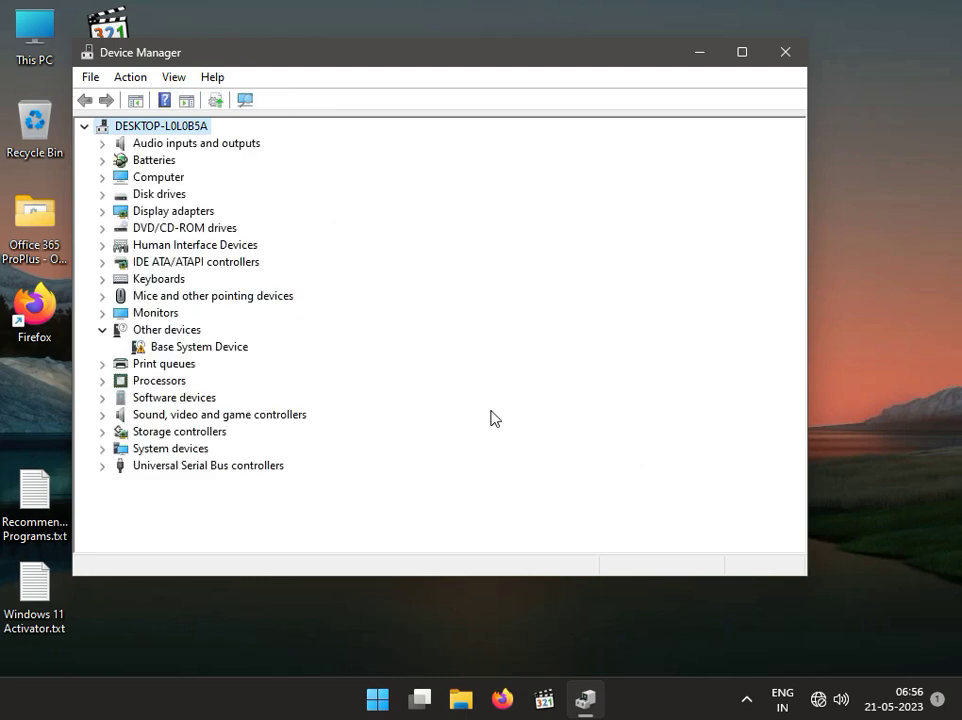
click(244, 101)
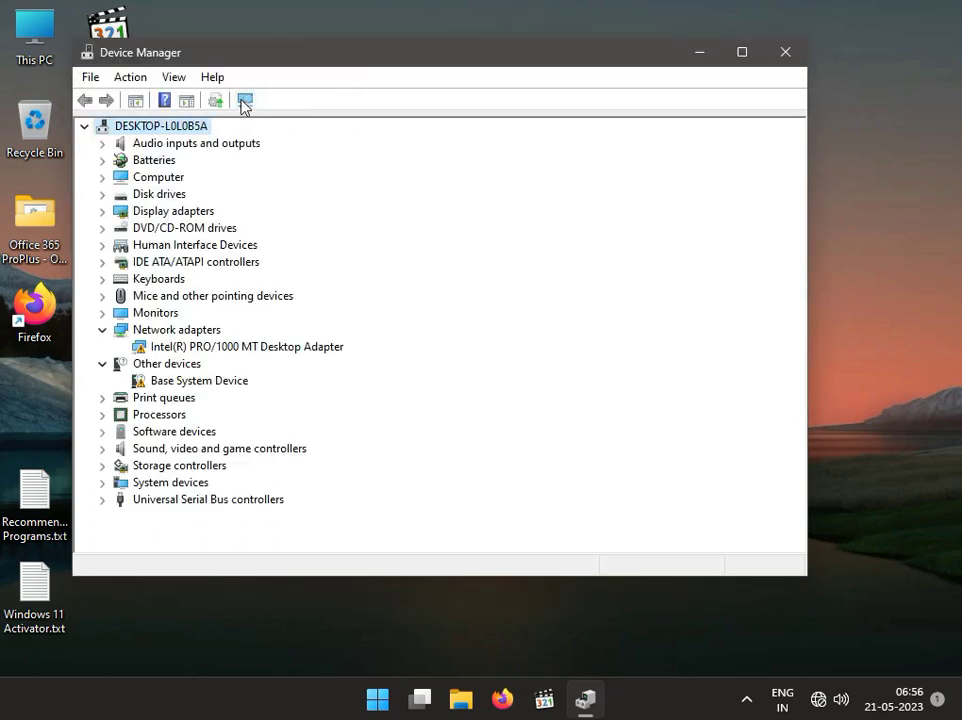
Search automatically for an updated driver for the Intel(R) PRO/1000 MT Desktop Adapter, and close Device Manager
click(230, 348)
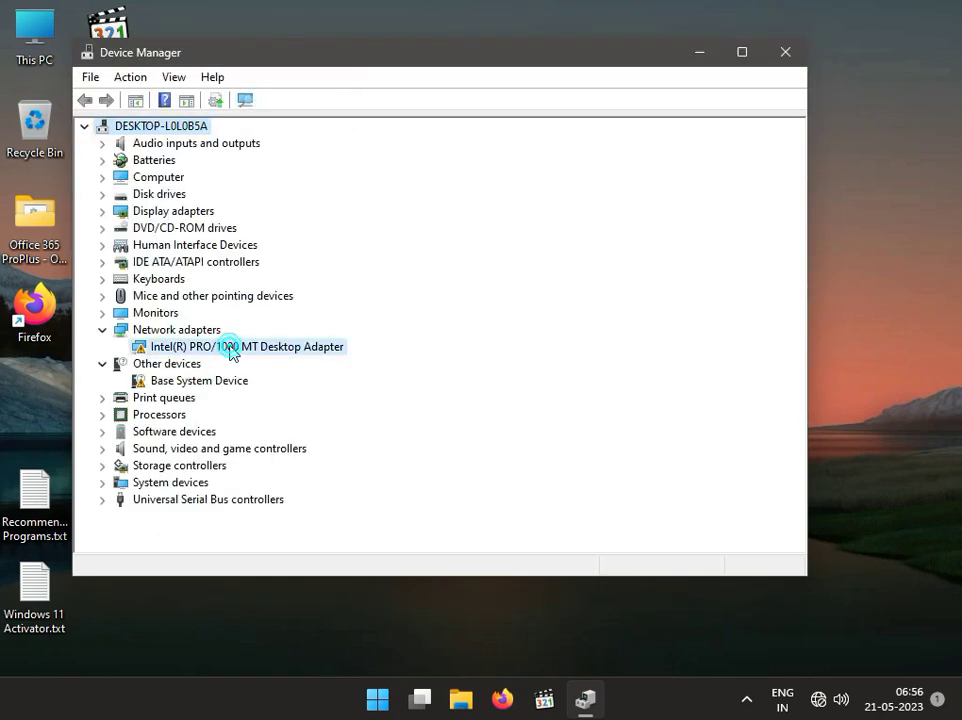
right_click(230, 348)
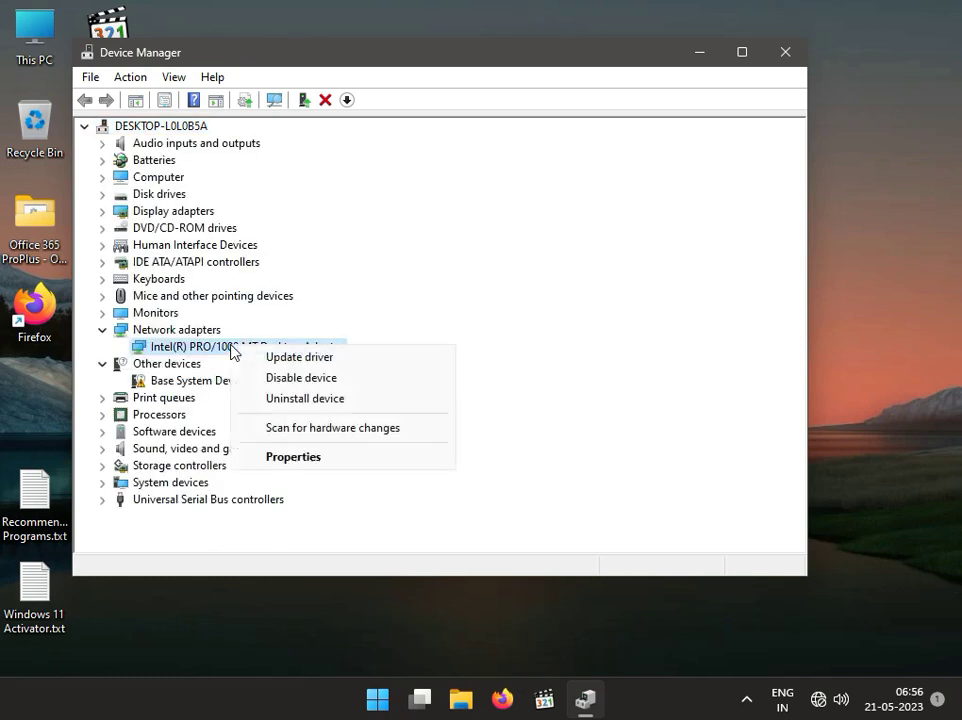
click(255, 356)
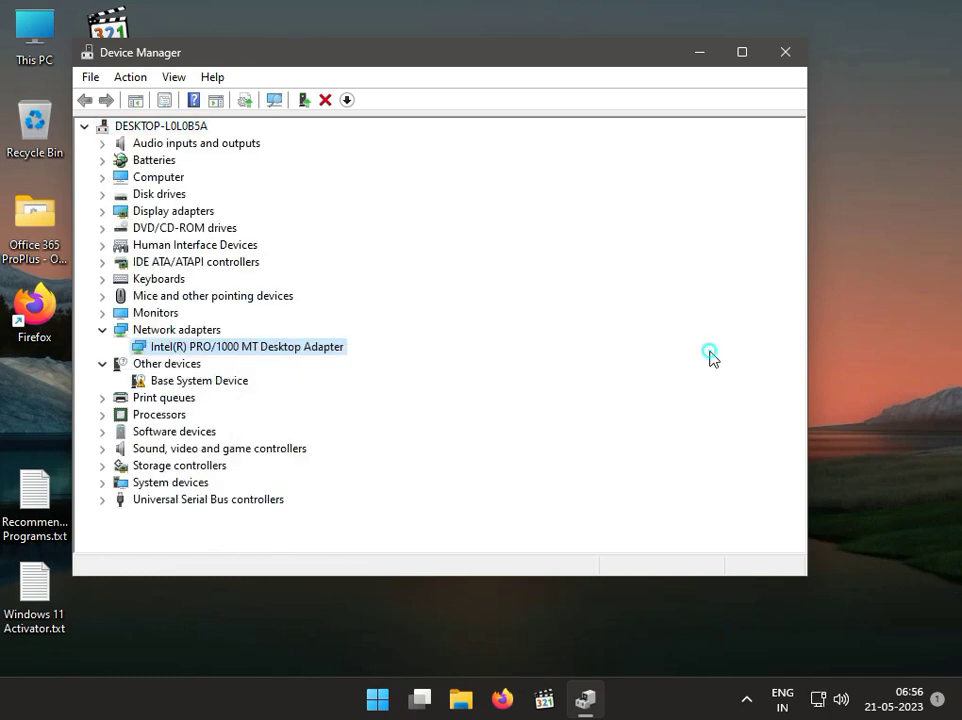
right_click(217, 353)
click(251, 363)
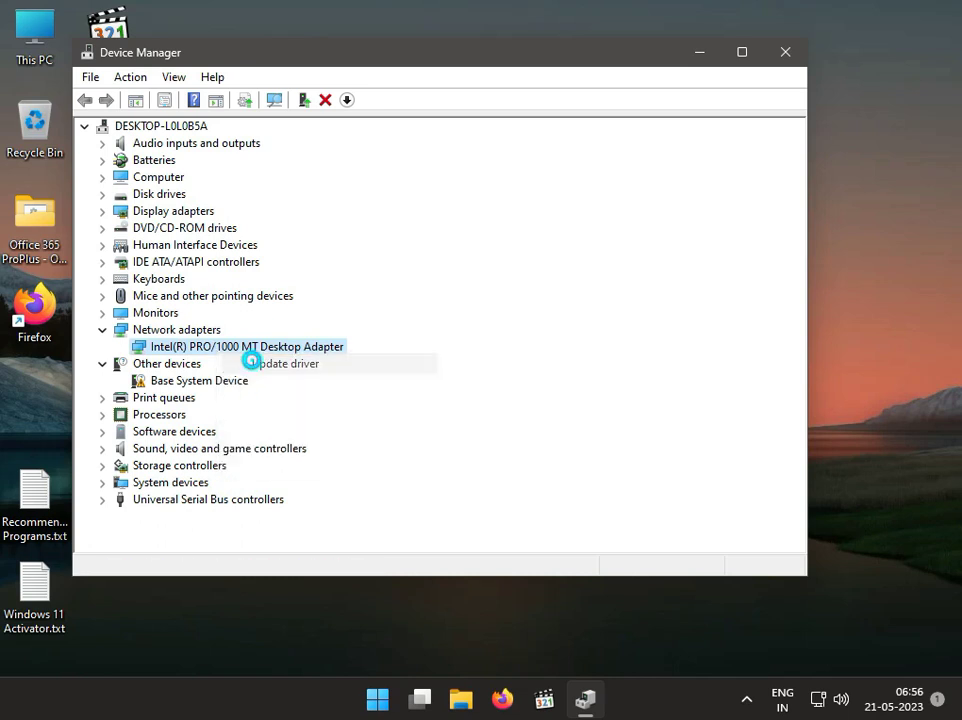
click(280, 305)
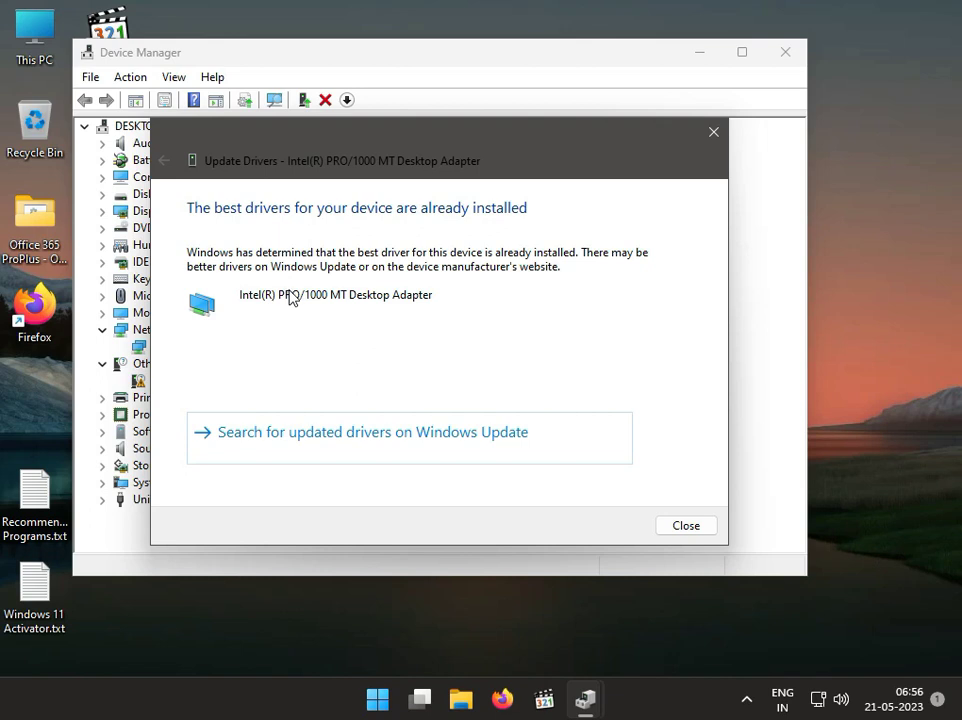
click(704, 524)
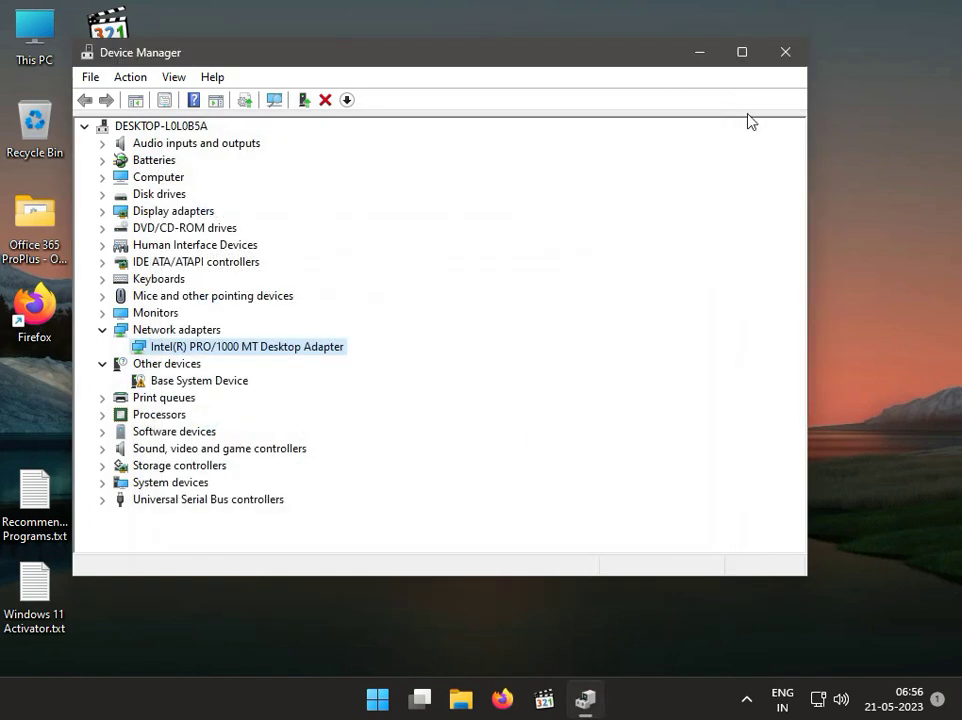
click(784, 50)
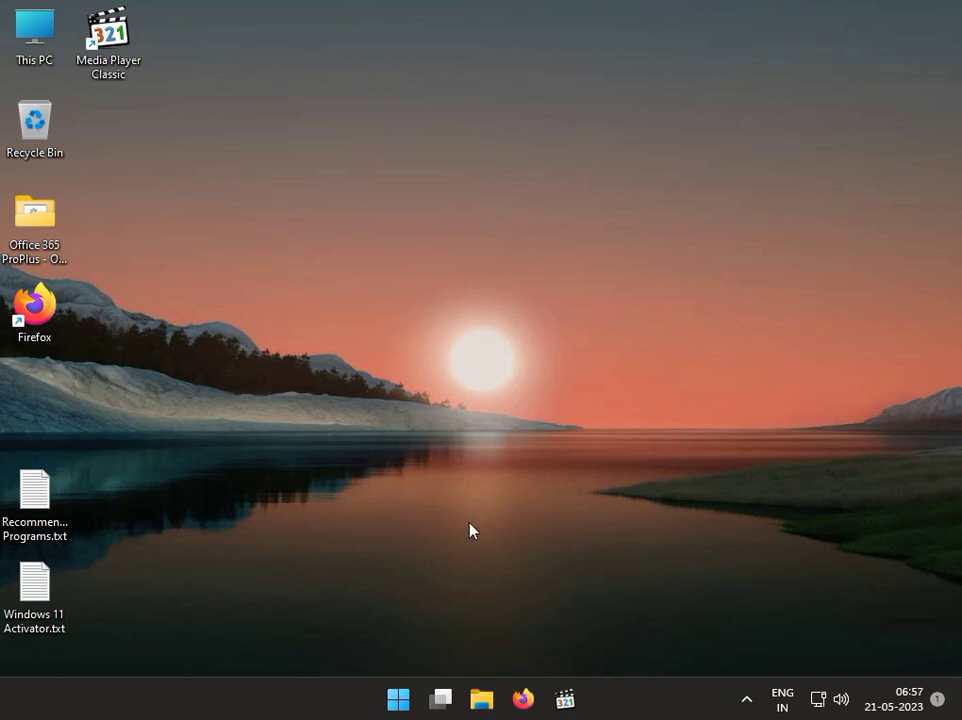
Open System Configuration with the msconfig command and display its list of services
key(super)
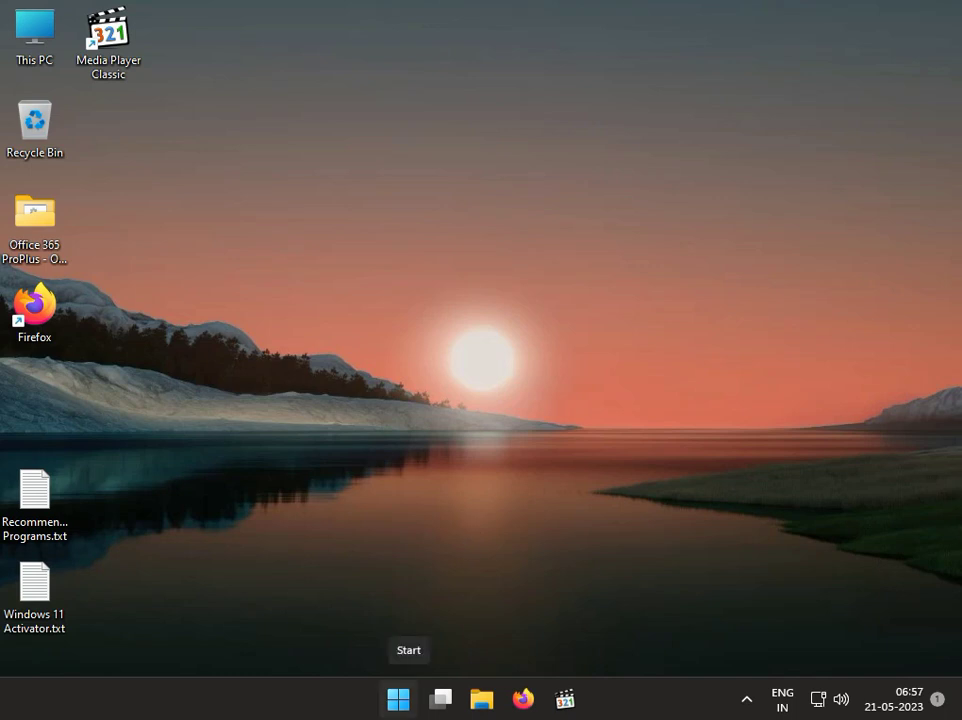
click(377, 478)
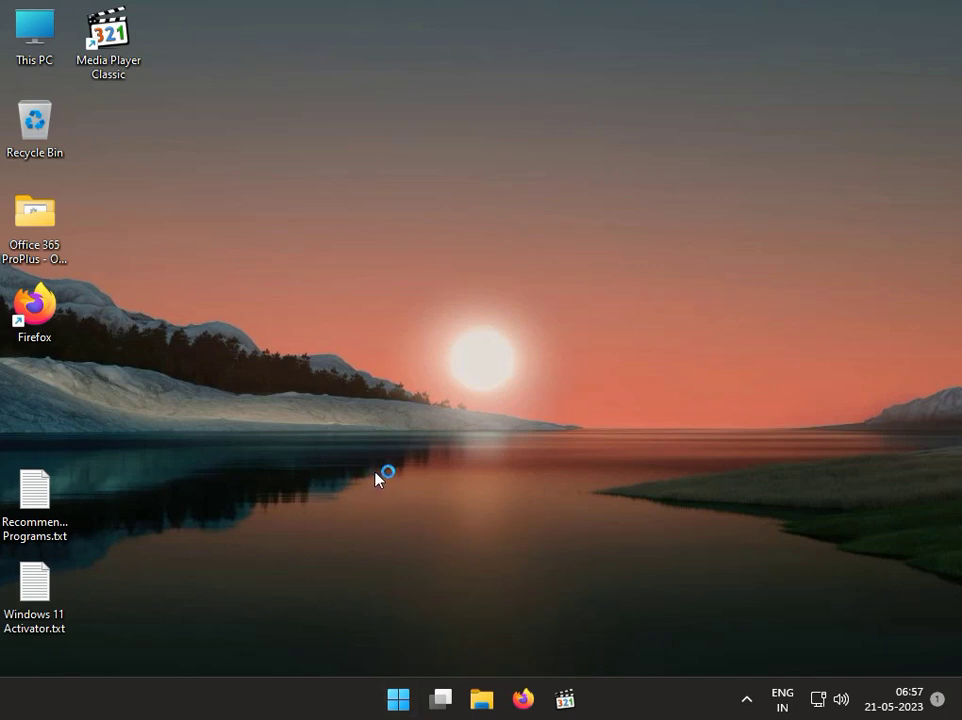
key(super+r)
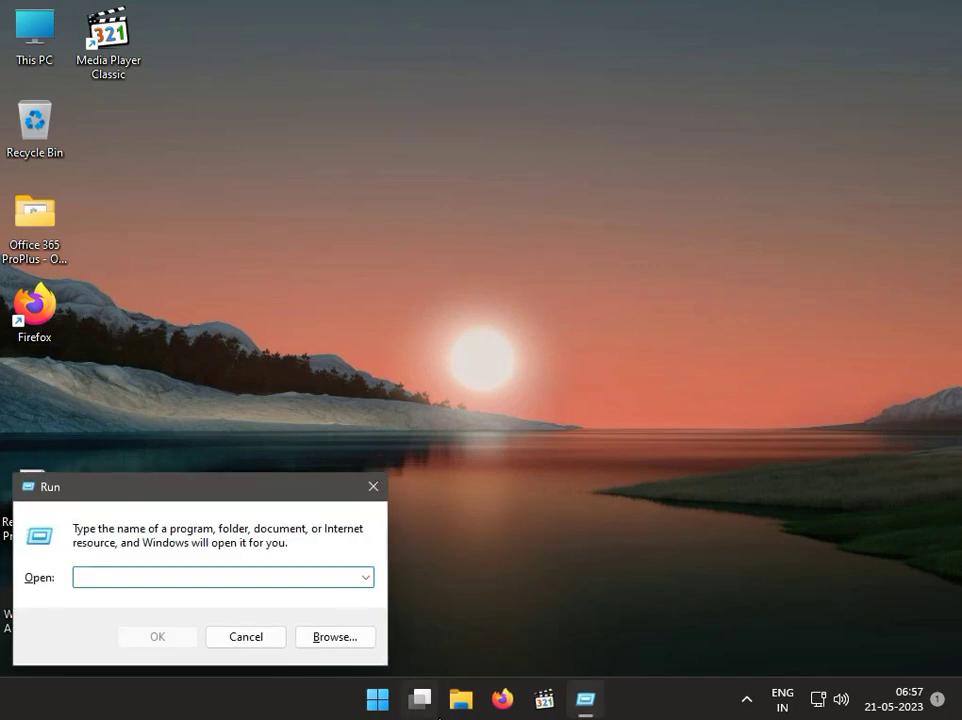
mouse_move(438, 712)
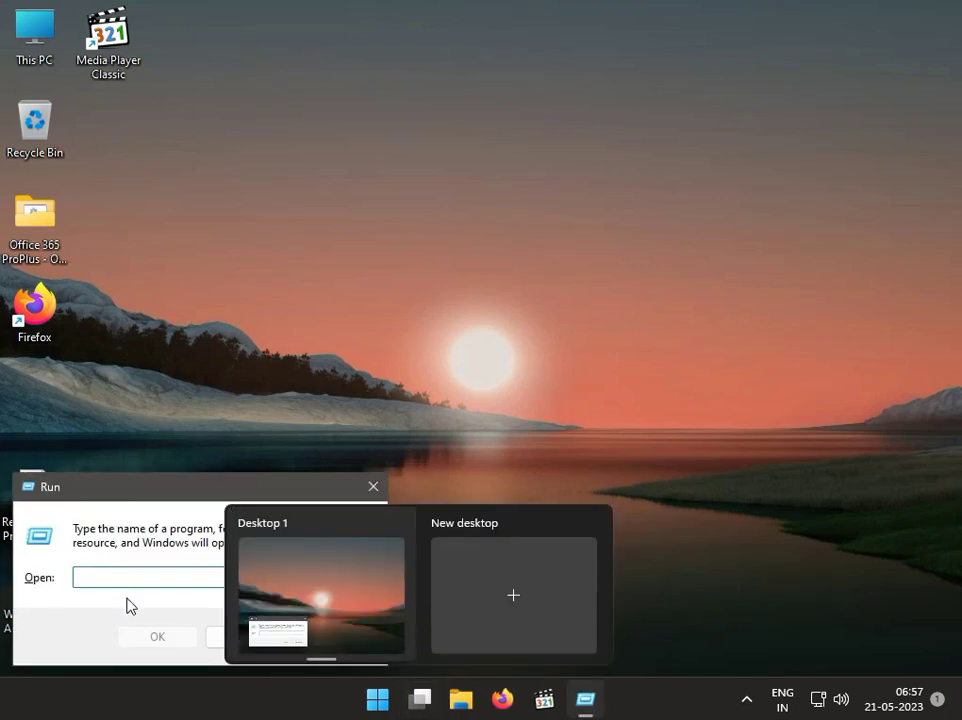
text(m)
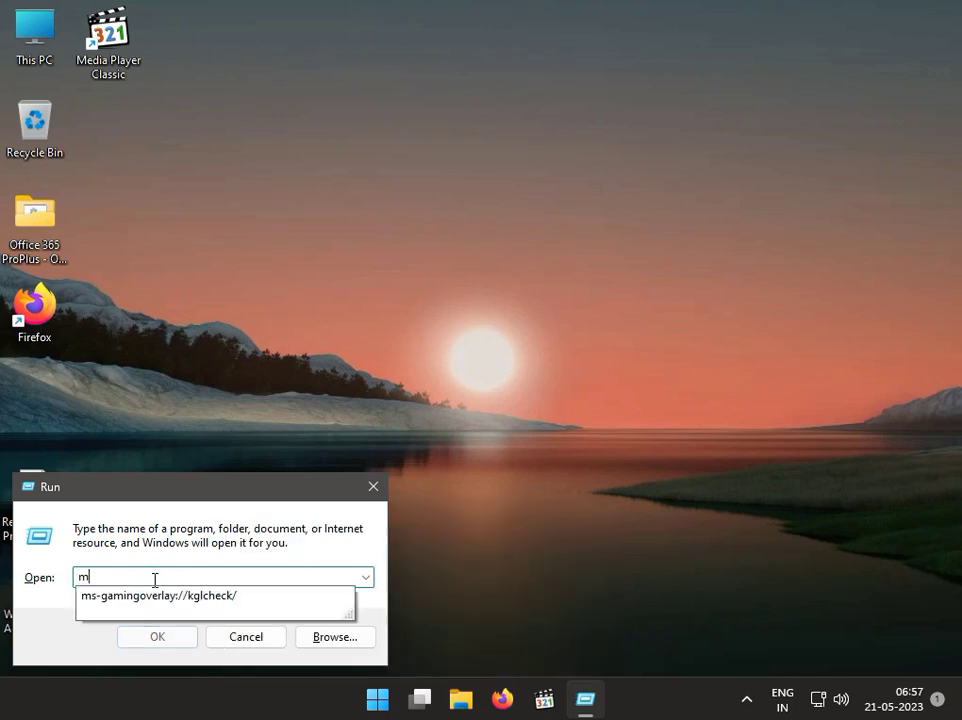
text(scon)
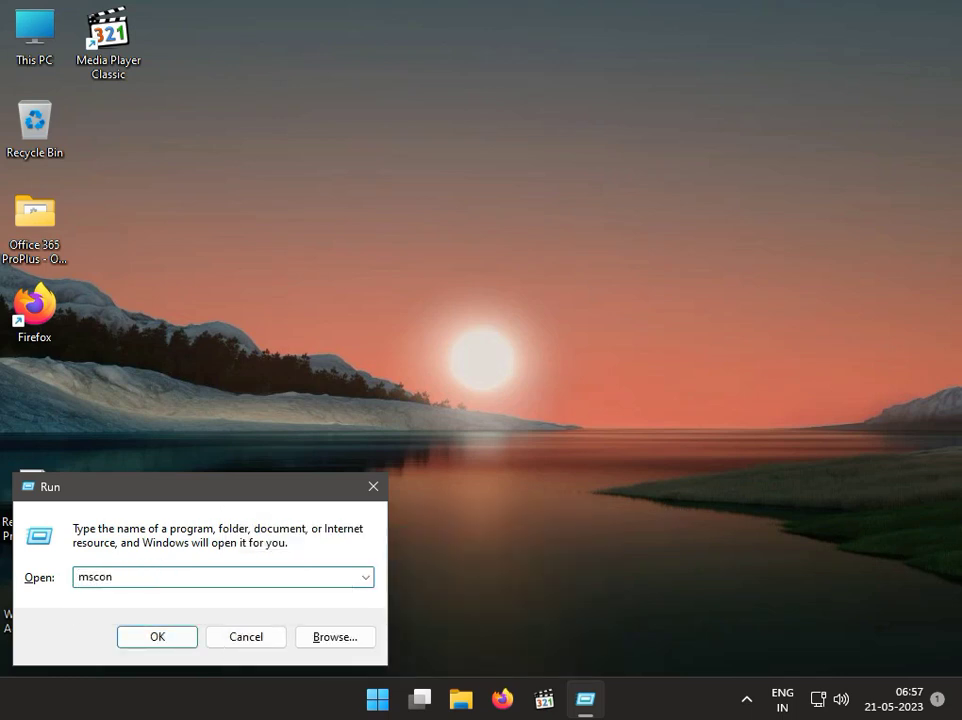
text(fig)
key(Return)
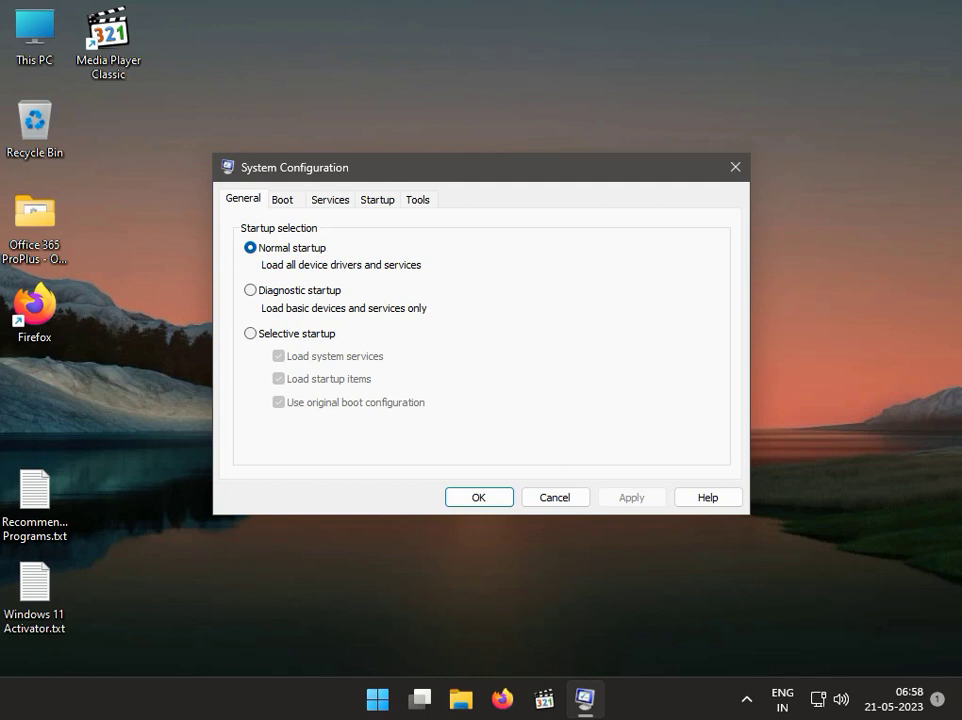
click(333, 199)
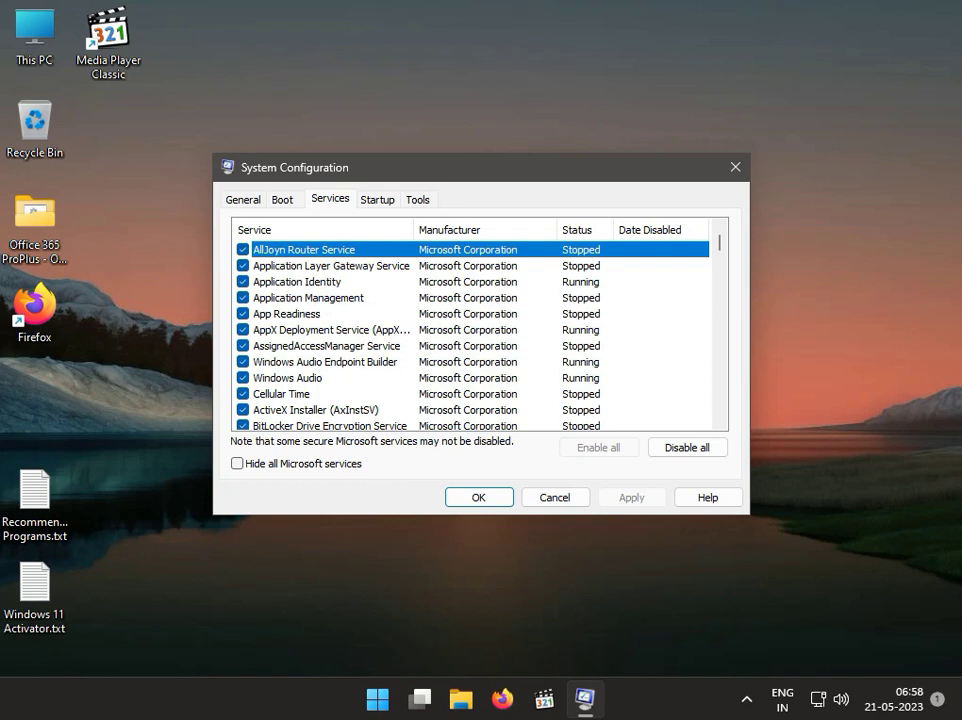
Enter the service name Atheros in a new Run dialog and highlight it without running it
click(258, 599)
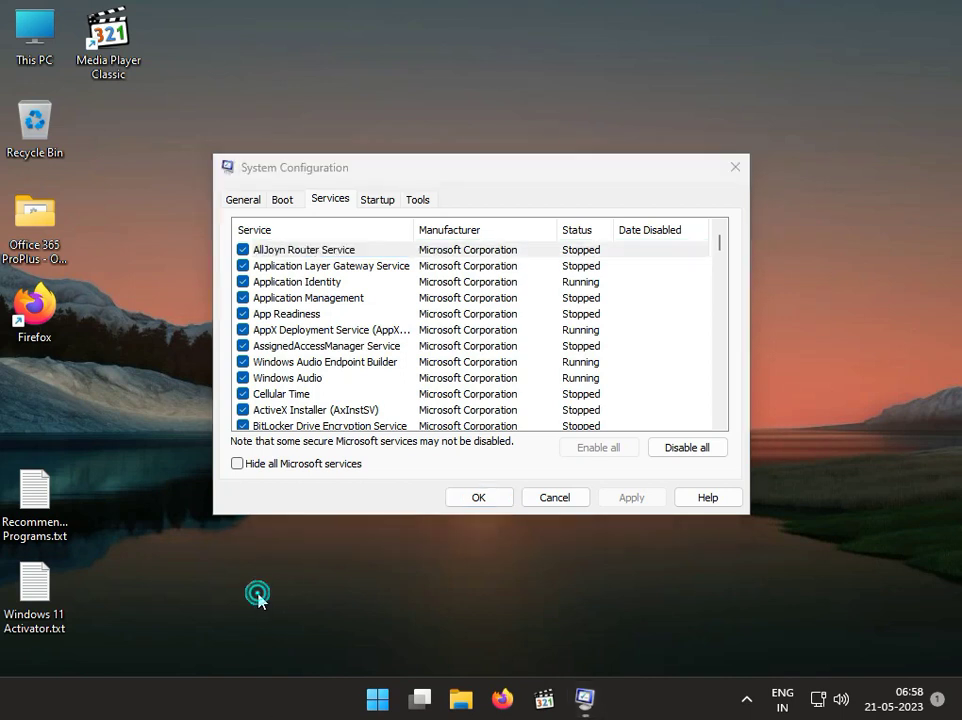
key(super+r)
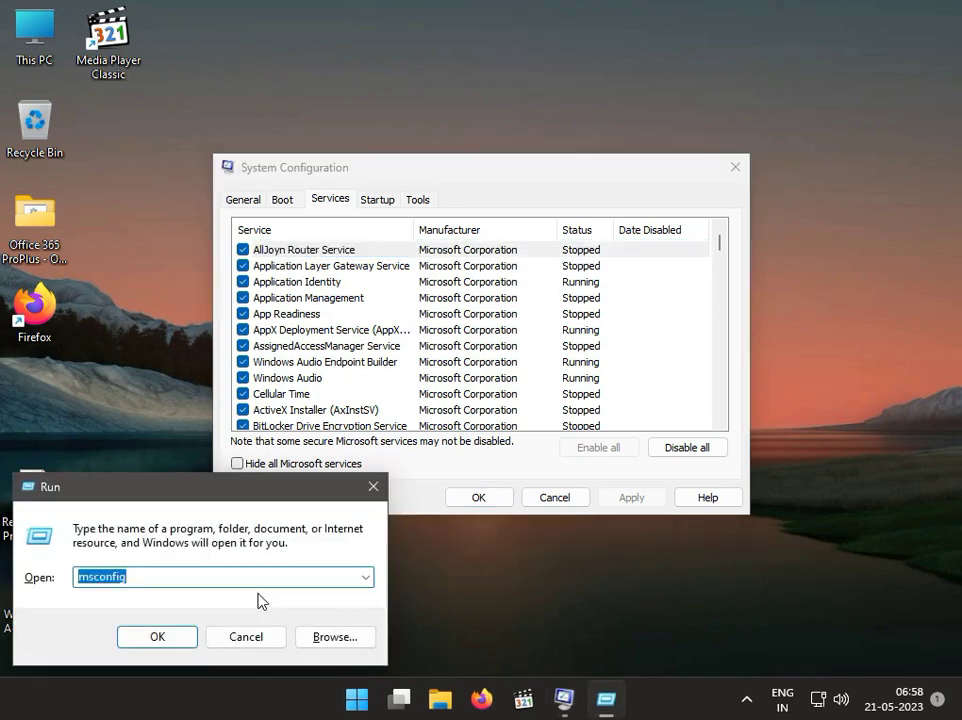
text(A)
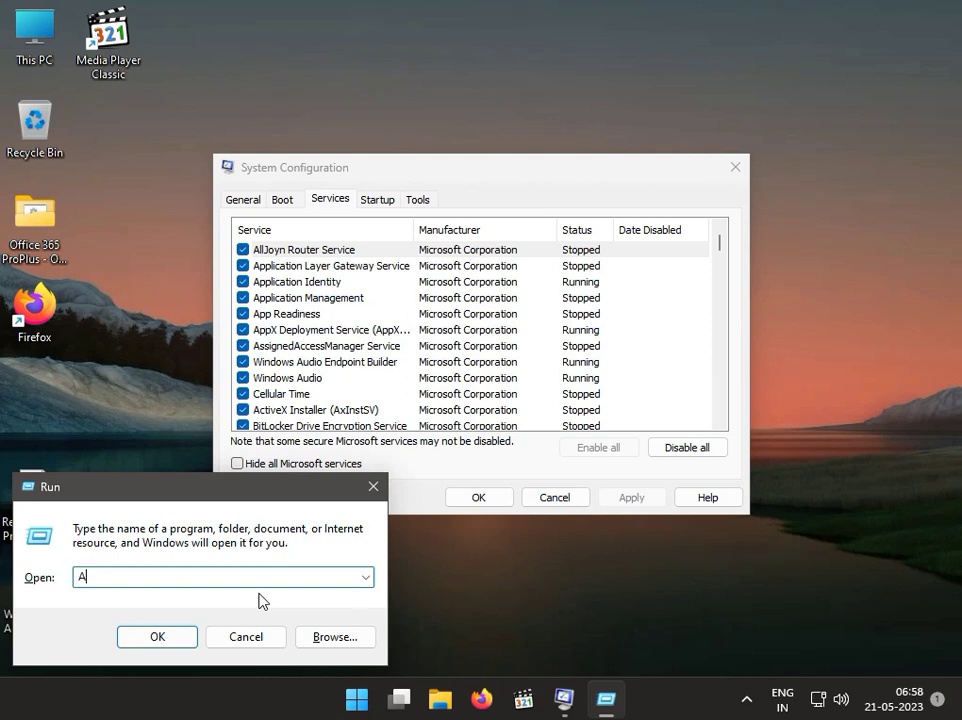
text(theros)
drag(119, 584, 73, 584)
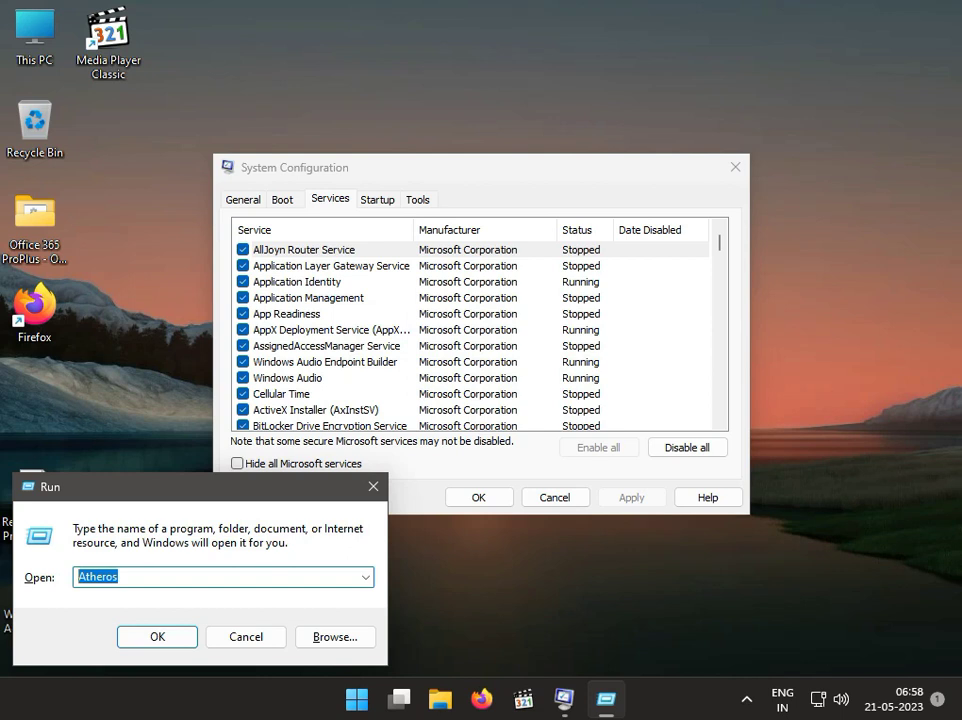
Look through the System Configuration services list for an Atheros service
click(252, 283)
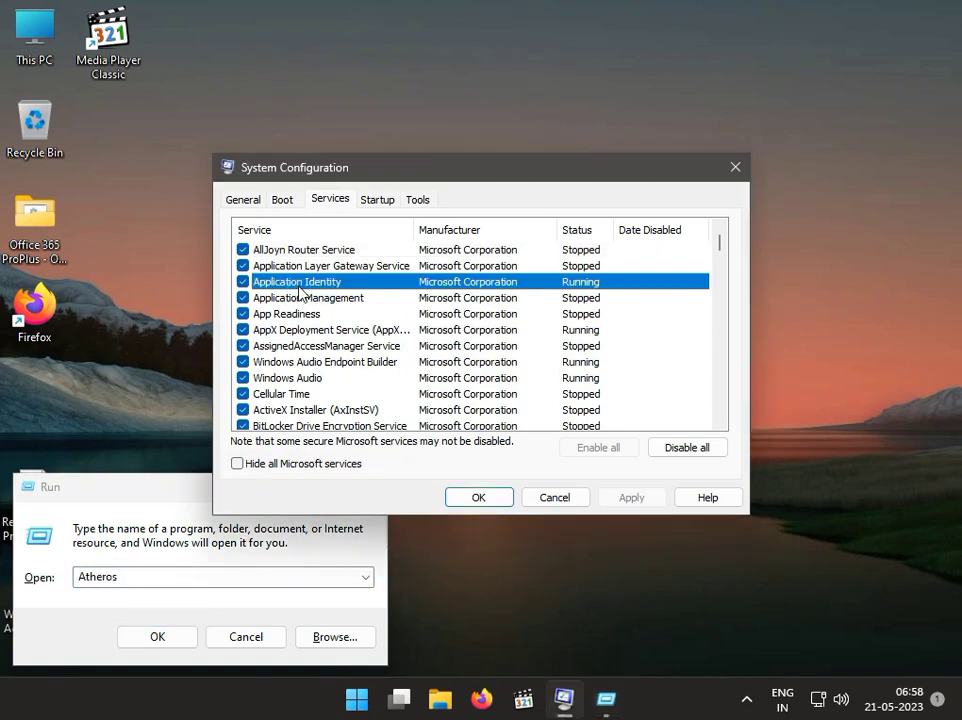
scroll(303, 300, down, 1)
scroll(303, 300, up, 1)
scroll(300, 322, down, 2)
scroll(297, 320, down, 6)
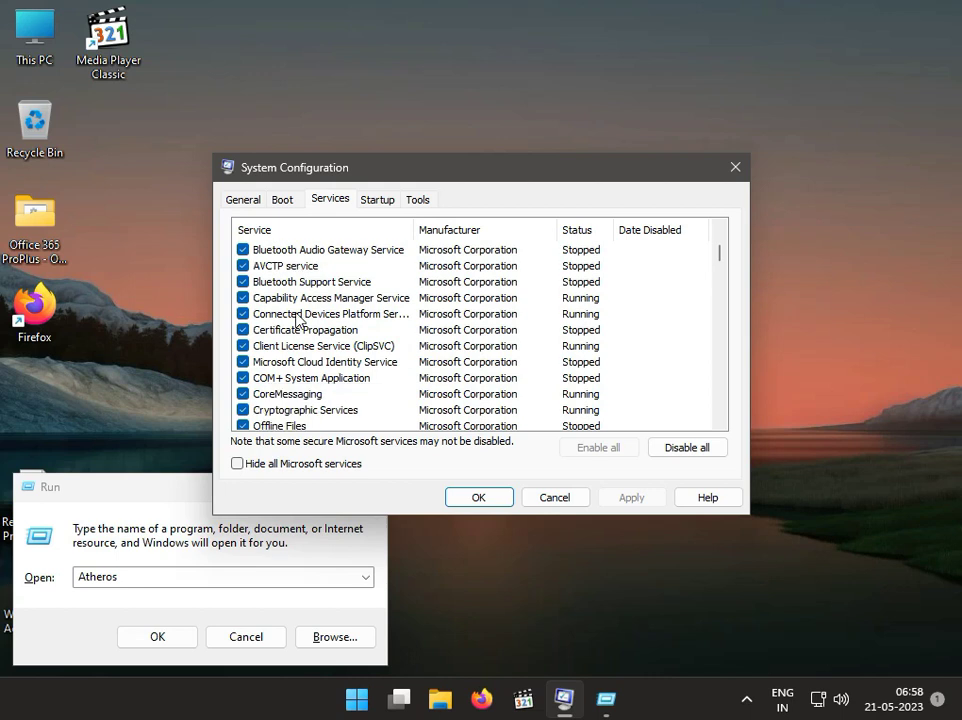
scroll(296, 320, down, 13)
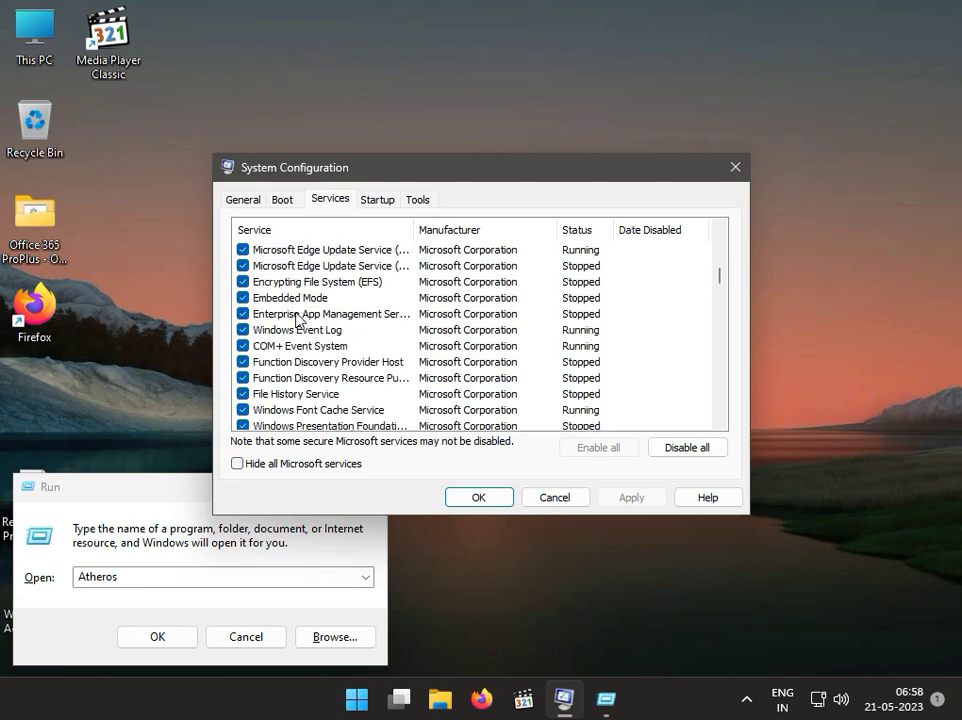
scroll(296, 320, up, 3)
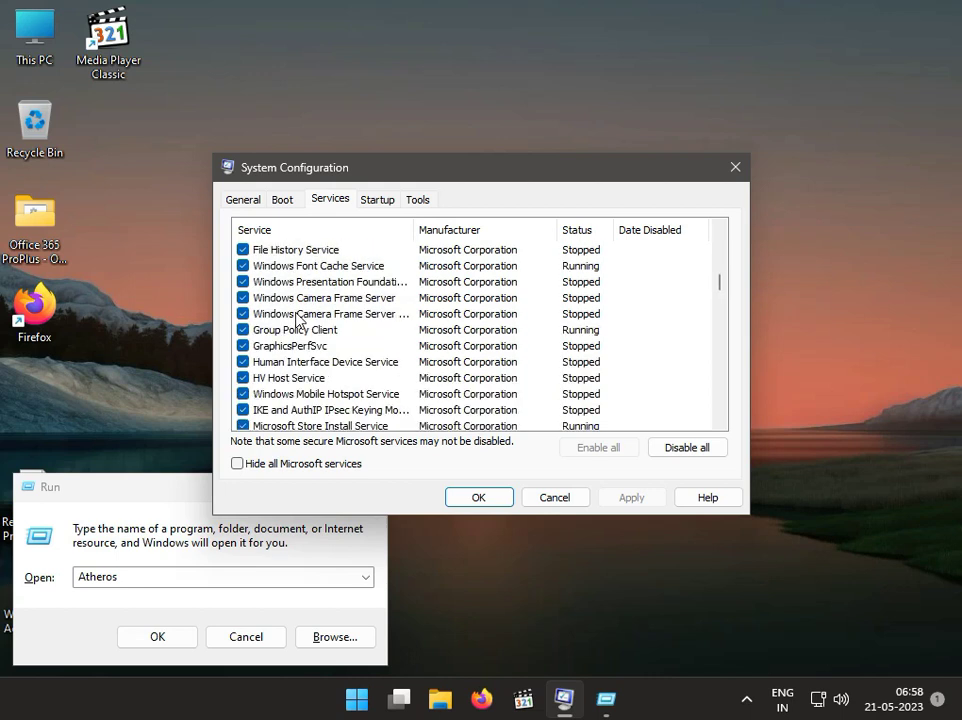
scroll(296, 320, up, 2)
scroll(296, 320, down, 5)
scroll(296, 318, down, 12)
scroll(296, 320, down, 14)
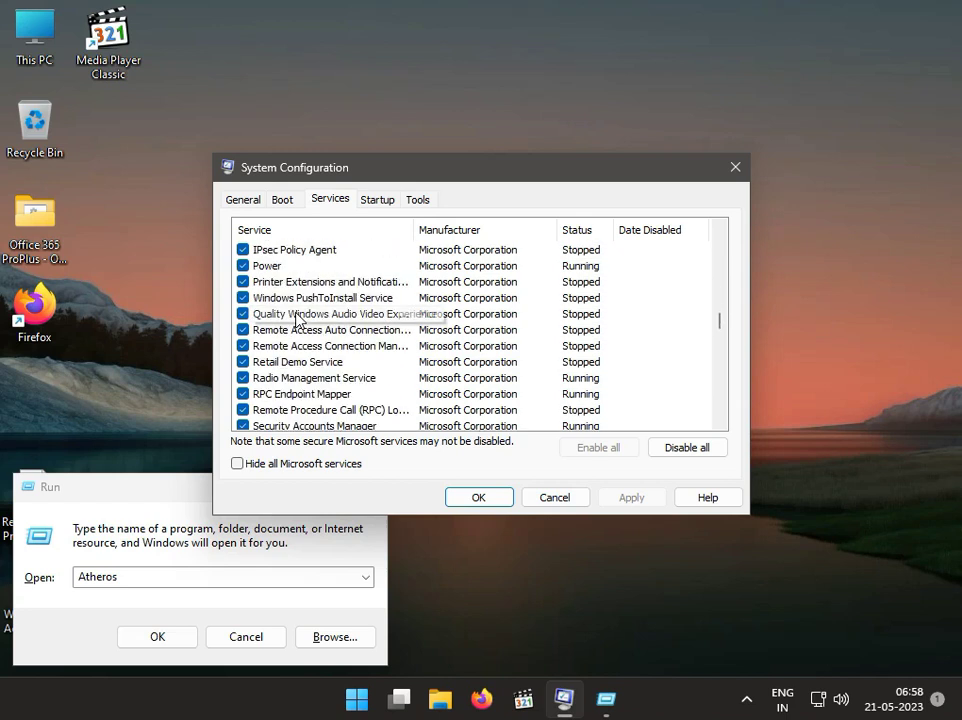
scroll(298, 318, down, 14)
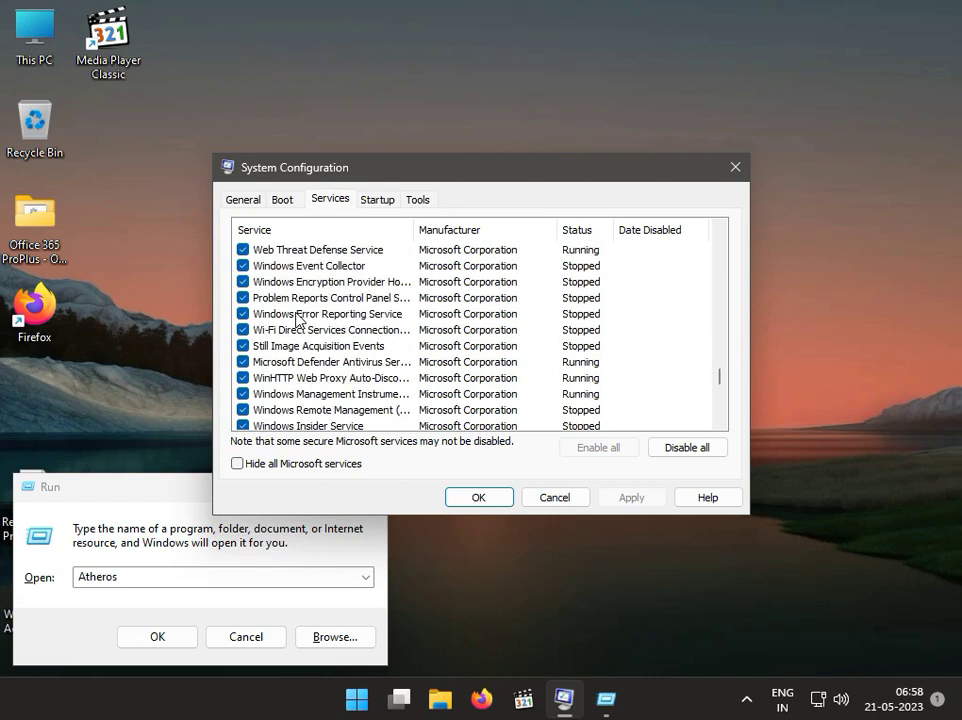
scroll(296, 318, down, 14)
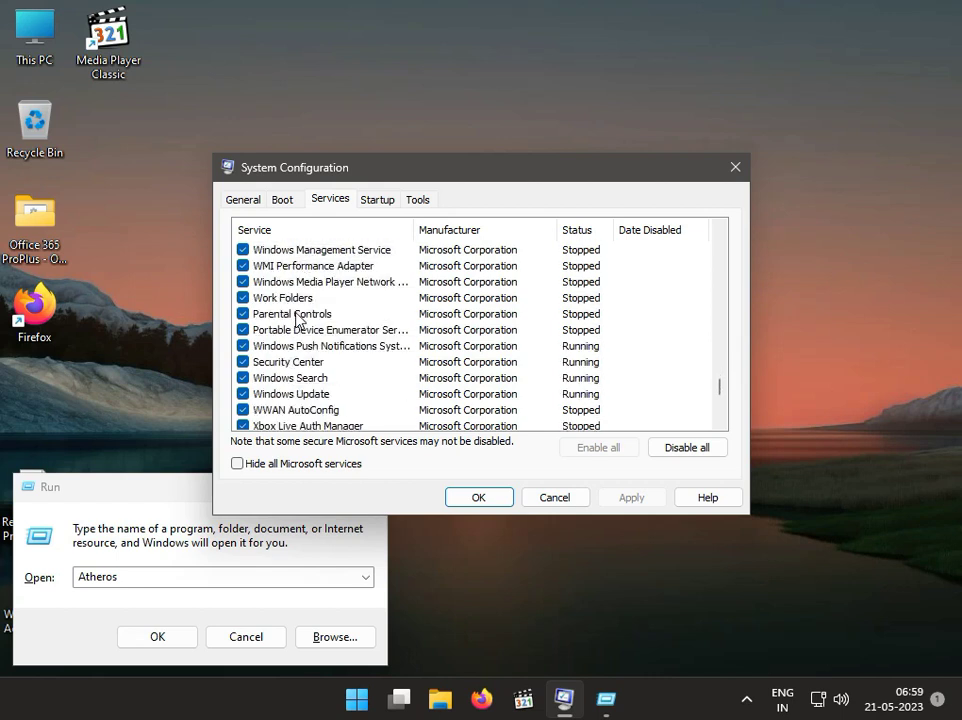
scroll(296, 320, down, 6)
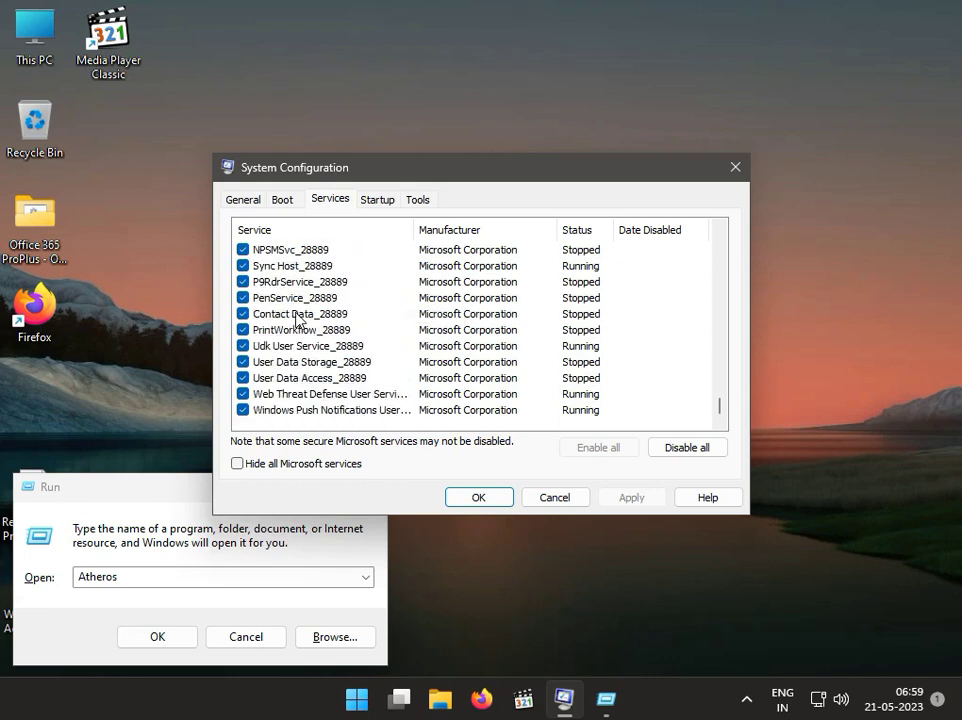
scroll(296, 318, up, 20)
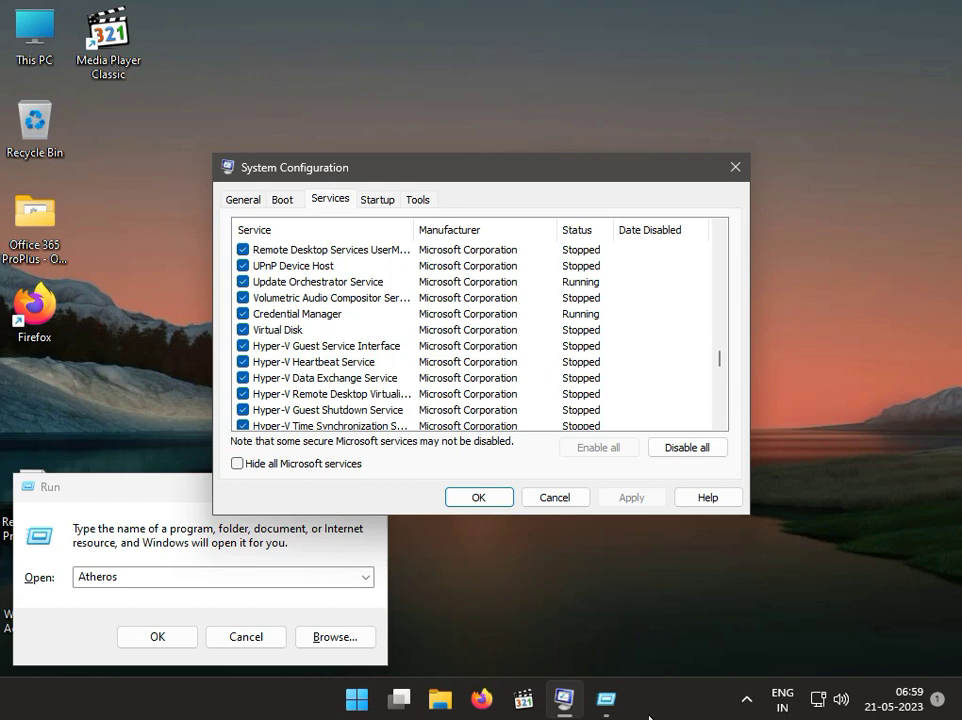
Apply the services configuration with Virtual Disk kept enabled, and close System Configuration and the Run dialog without restarting
click(243, 330)
click(243, 330)
click(655, 497)
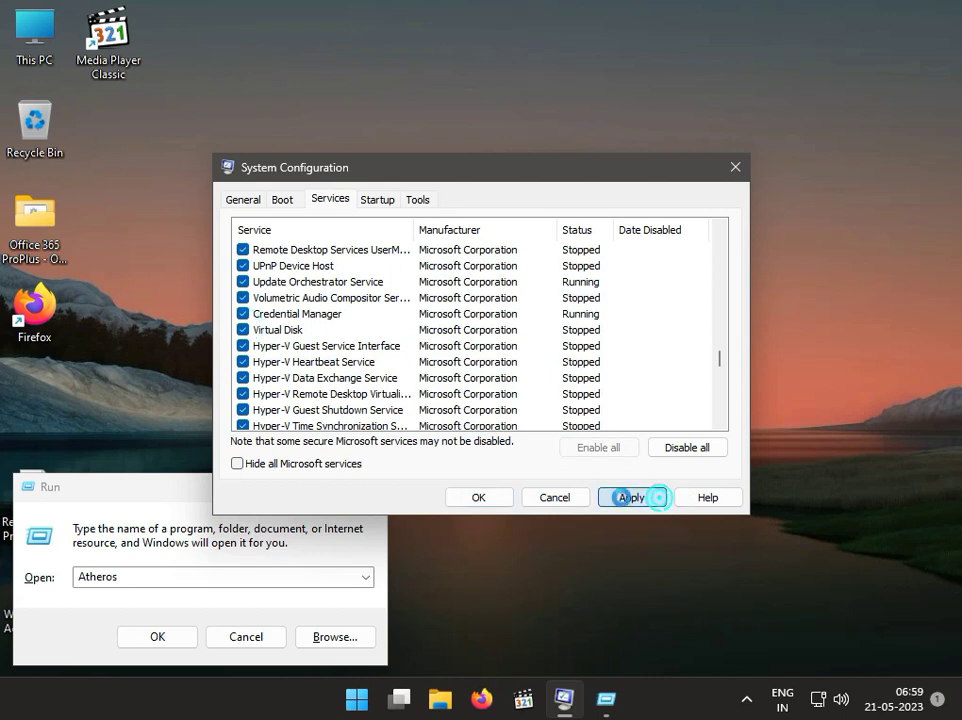
click(477, 497)
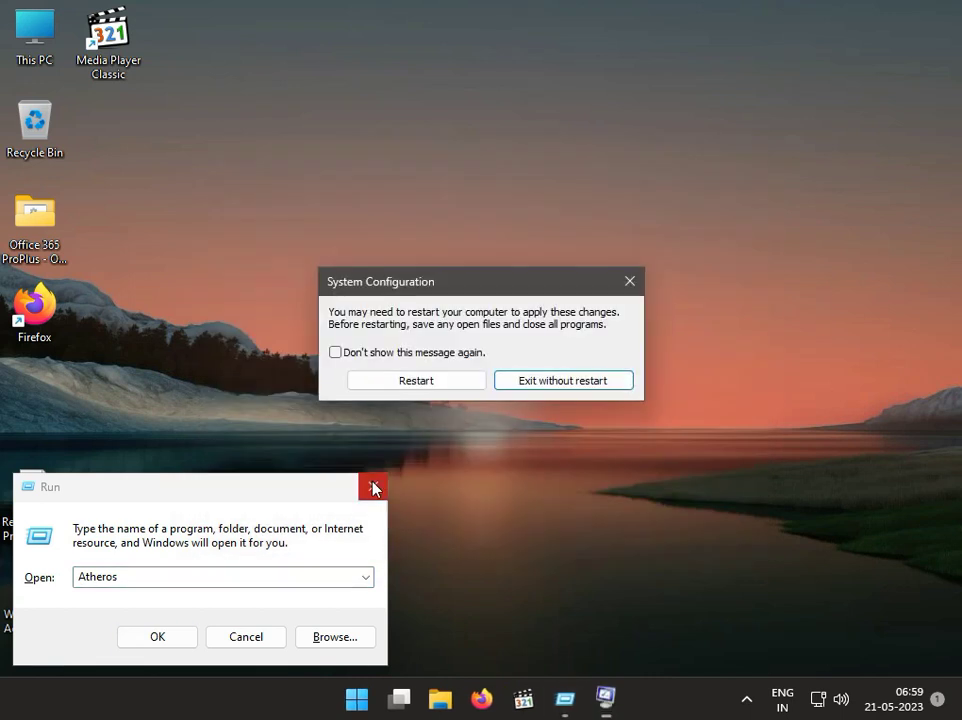
click(373, 486)
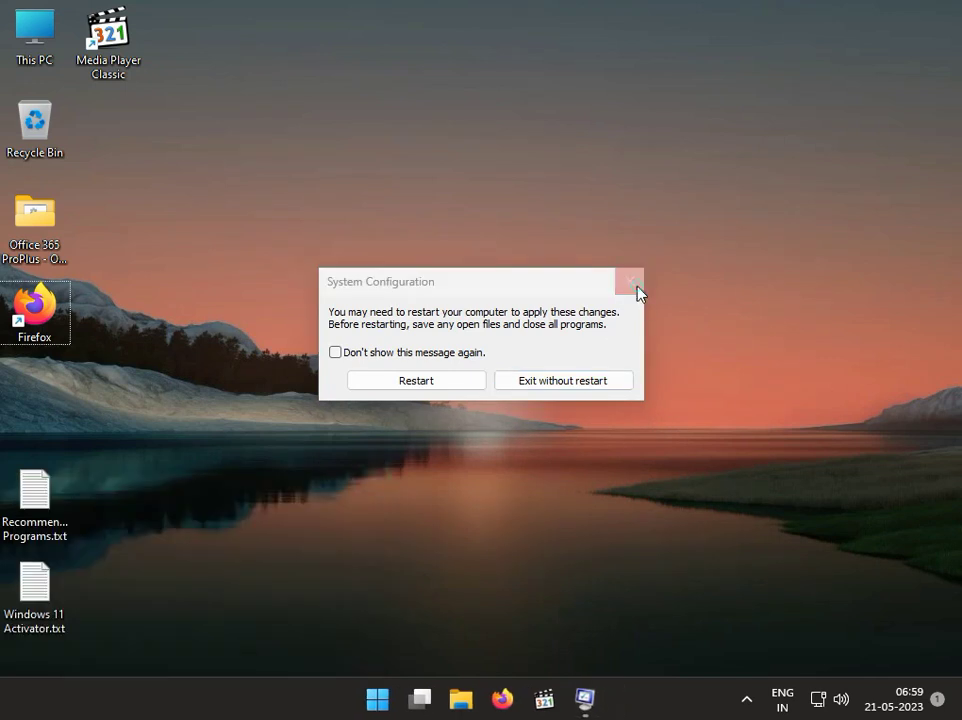
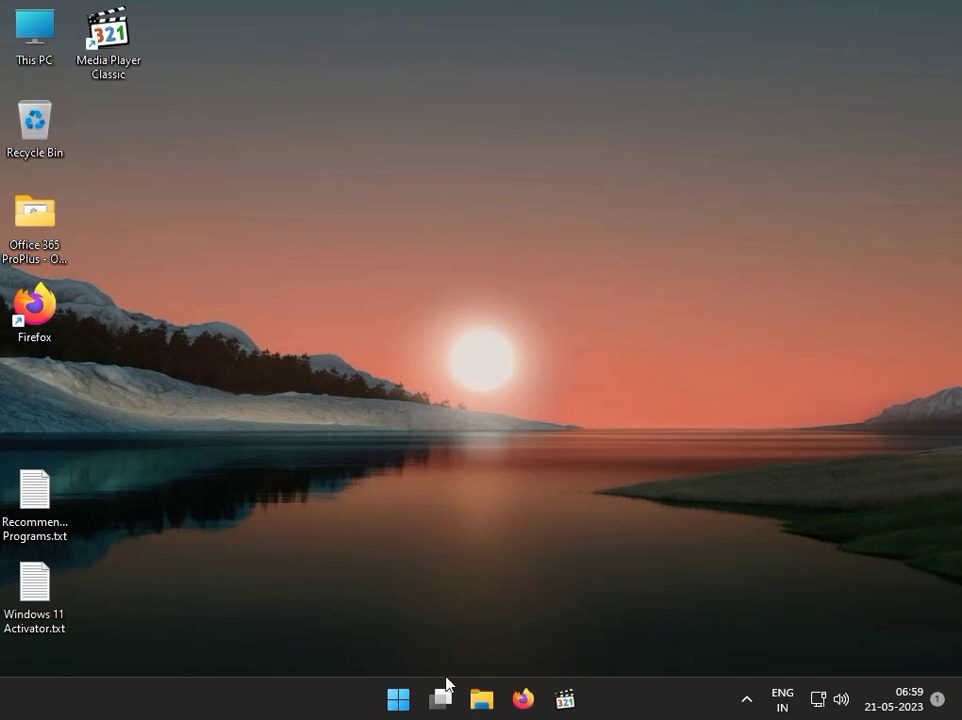
Search for Control Panel, open its list of installed programs, and display the installed Windows updates
click(398, 698)
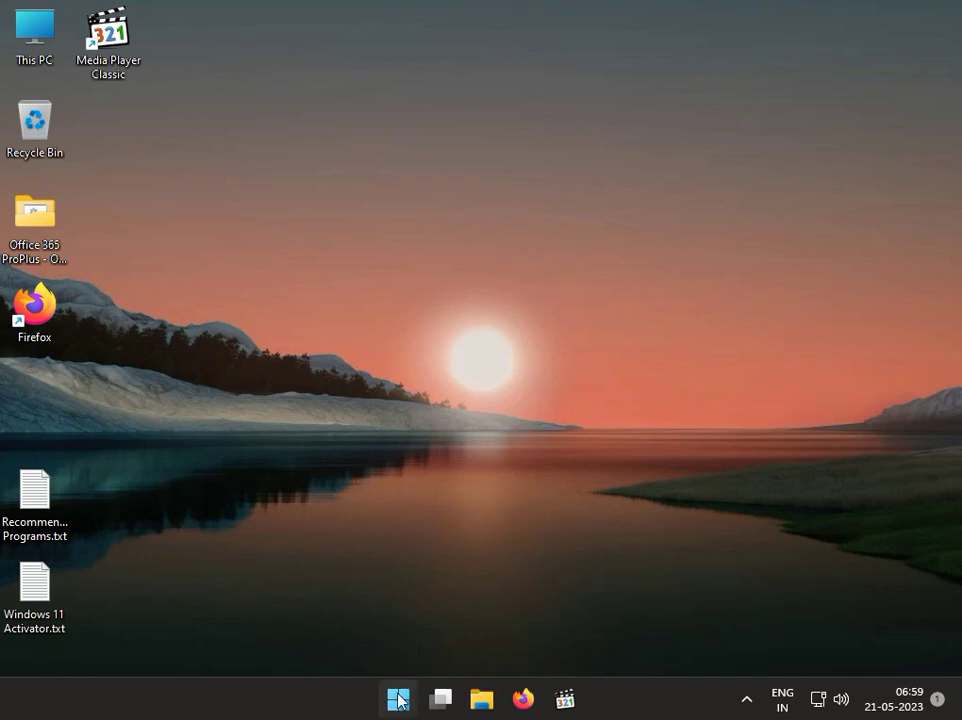
click(398, 698)
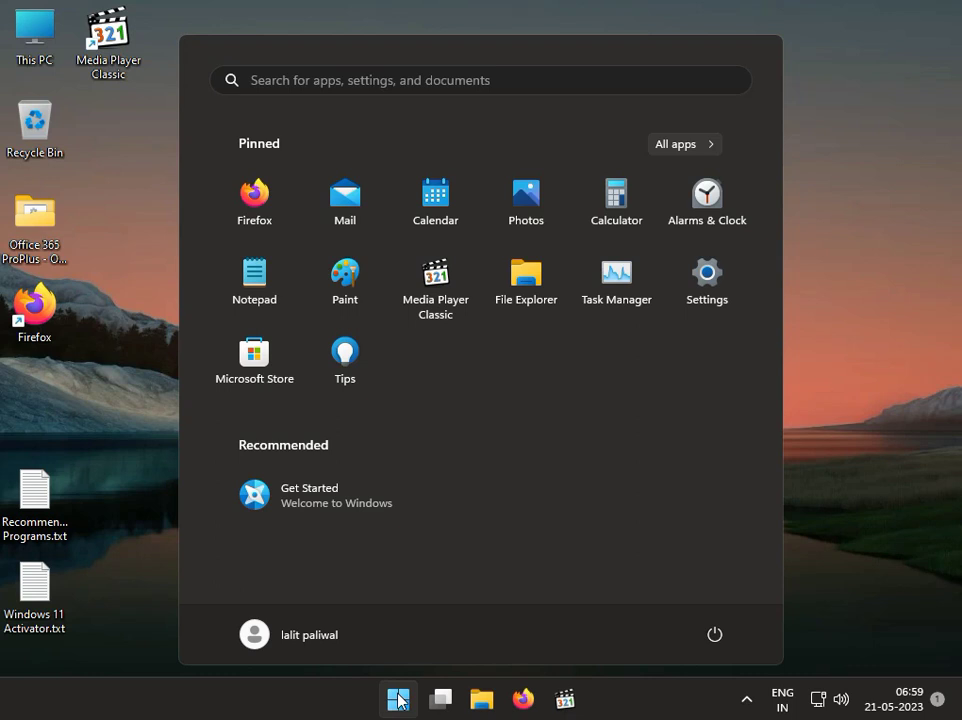
text(cont)
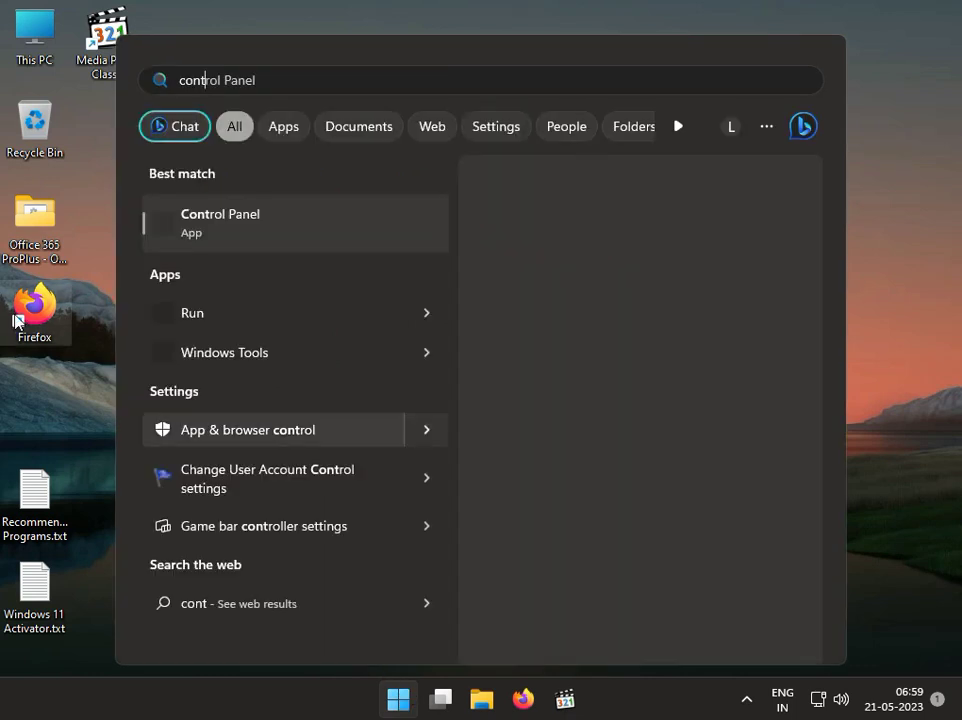
click(208, 217)
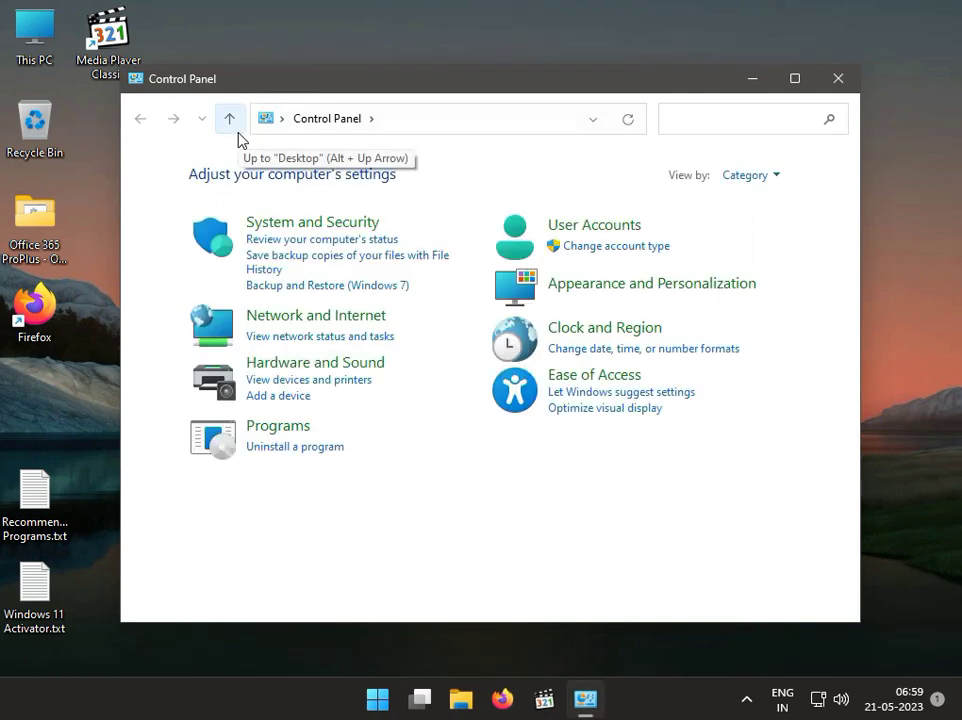
click(320, 448)
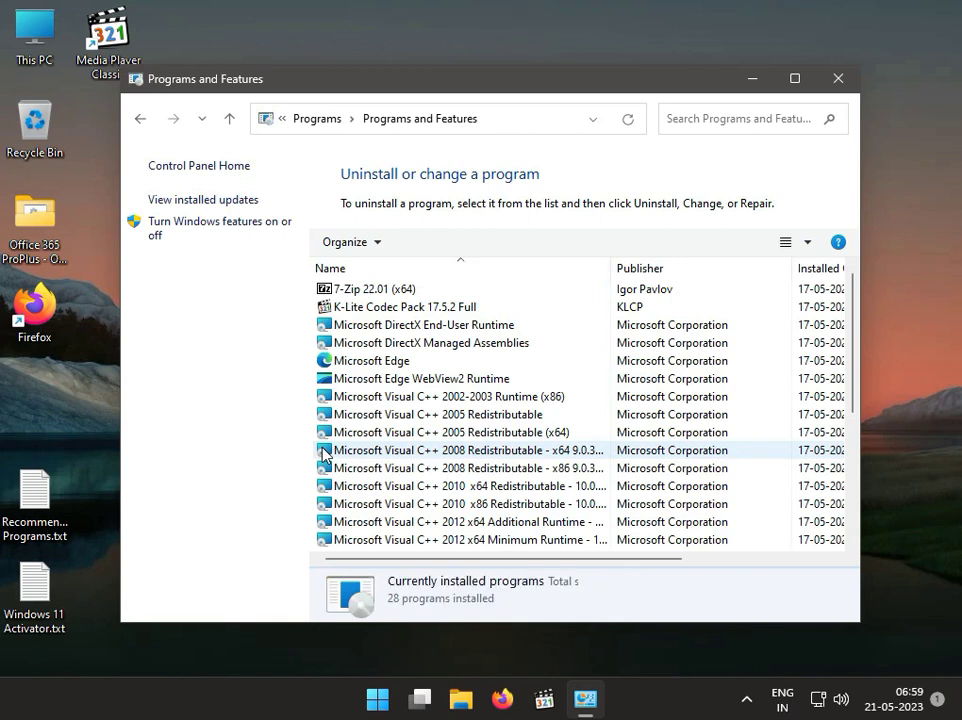
click(230, 200)
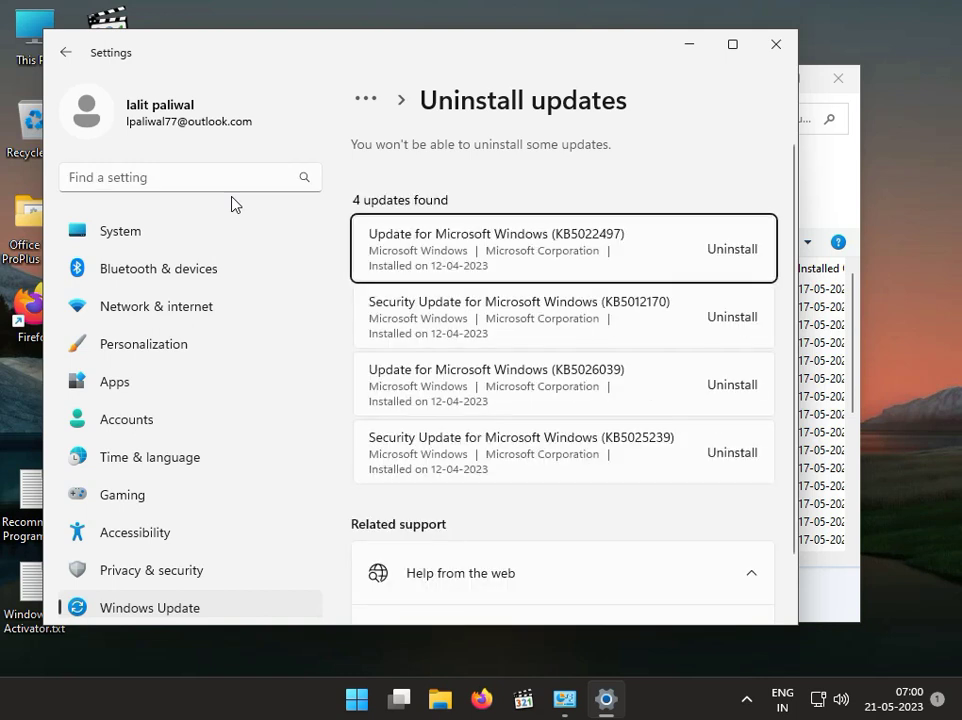
Bring up the uninstall confirmation for update KB5022497, dismiss it, and close Settings and Control Panel
click(687, 258)
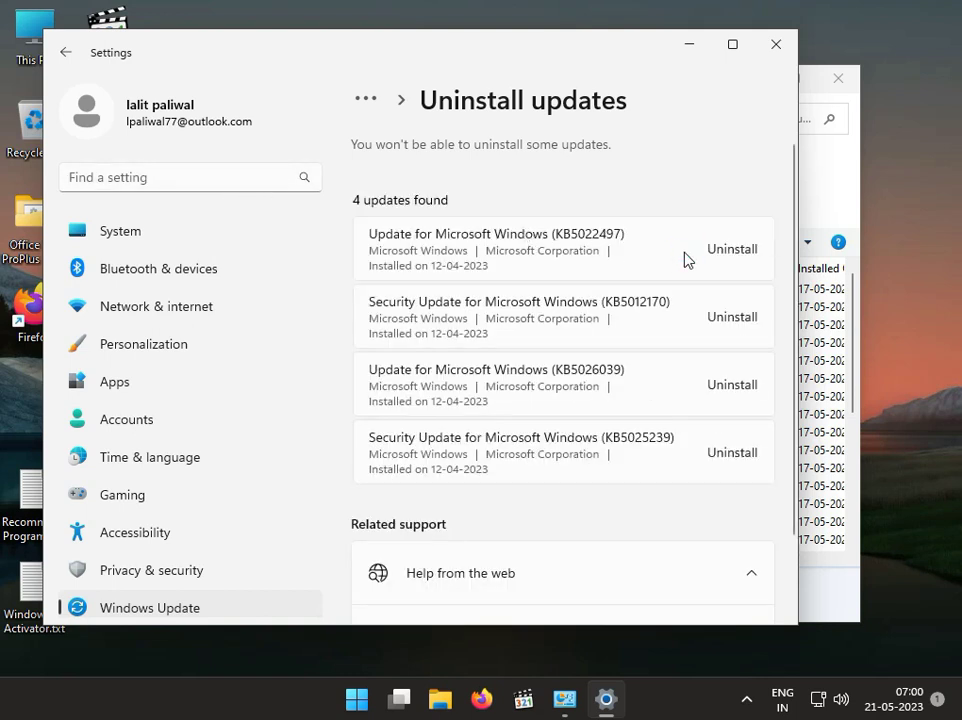
click(720, 248)
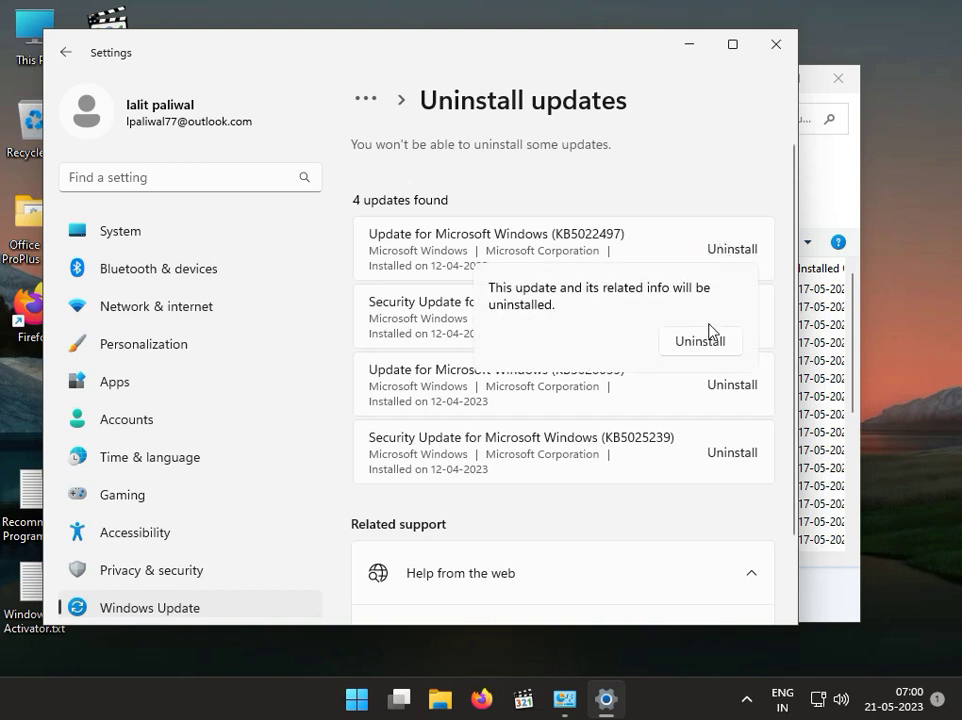
click(695, 188)
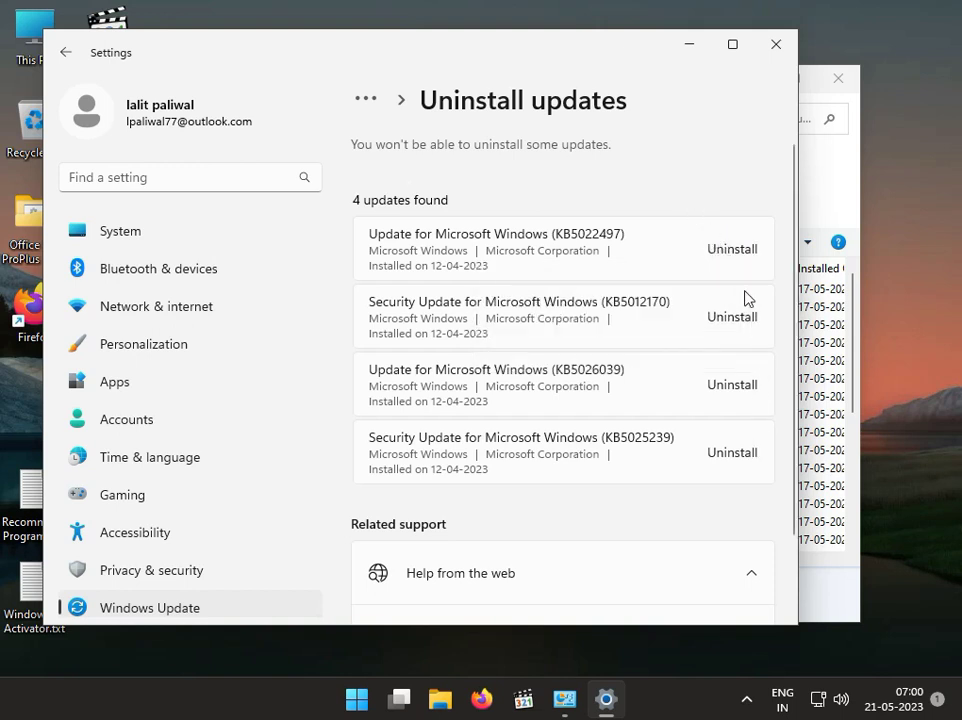
click(757, 57)
click(836, 79)
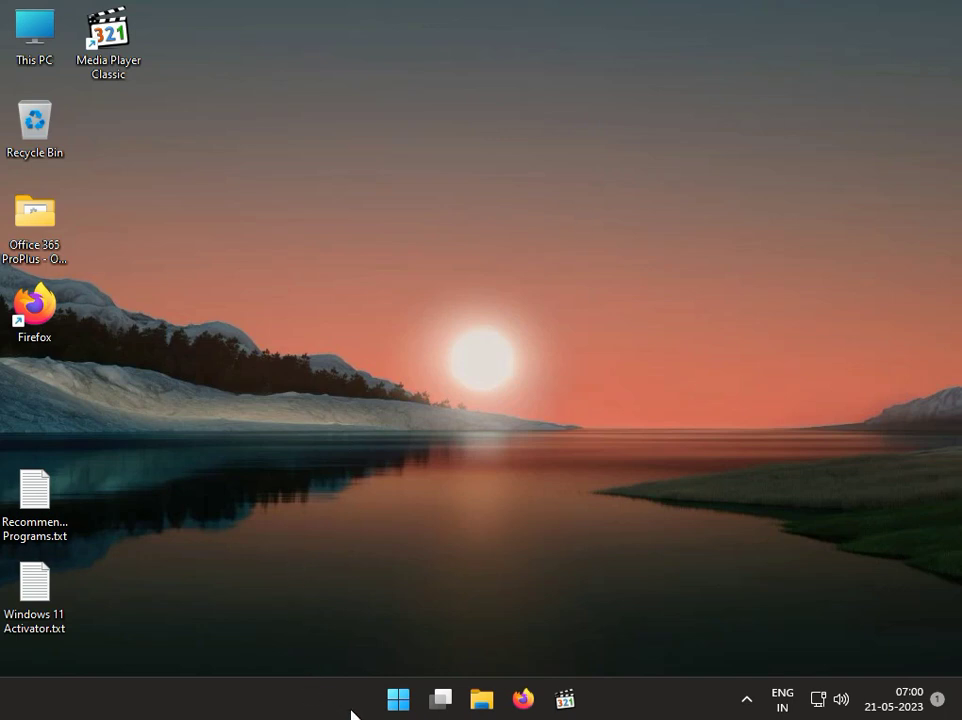
Open the list of installed apps in Windows Settings
click(398, 701)
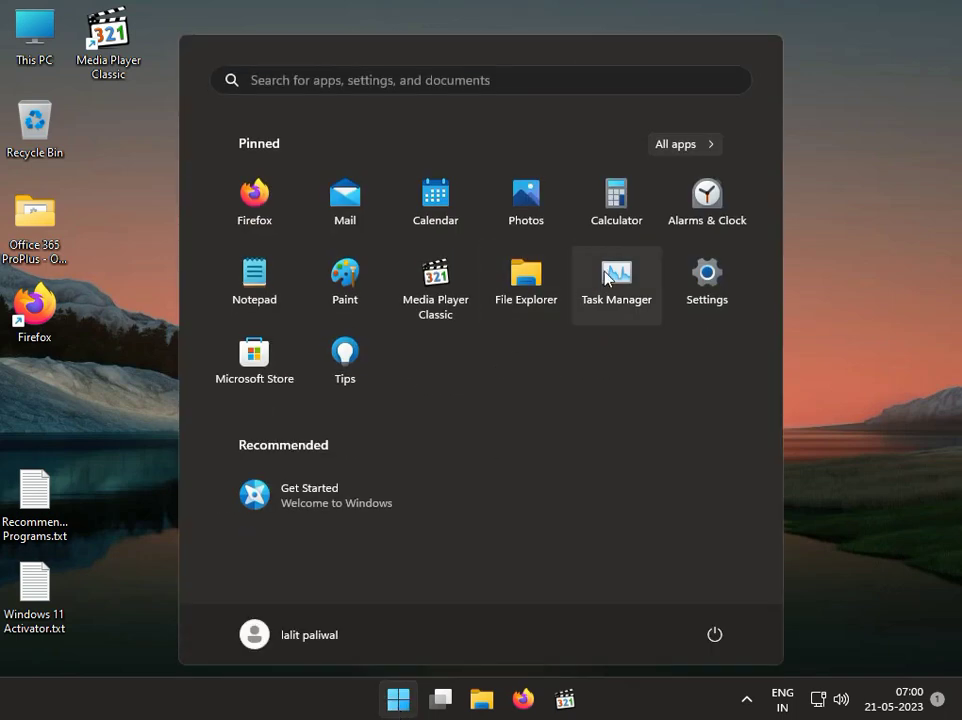
click(700, 277)
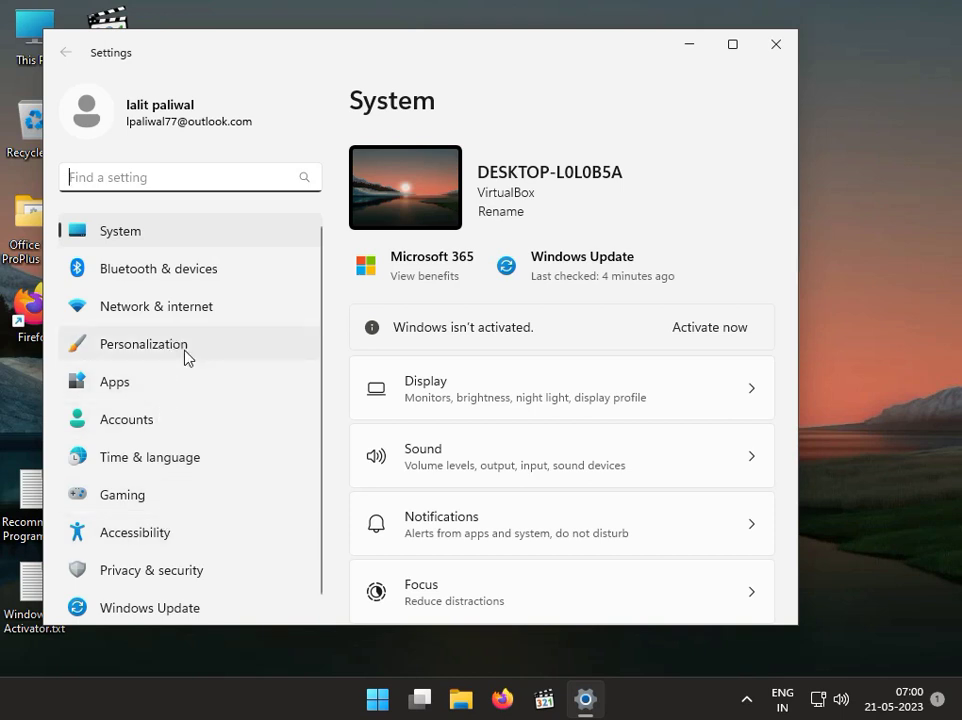
click(177, 380)
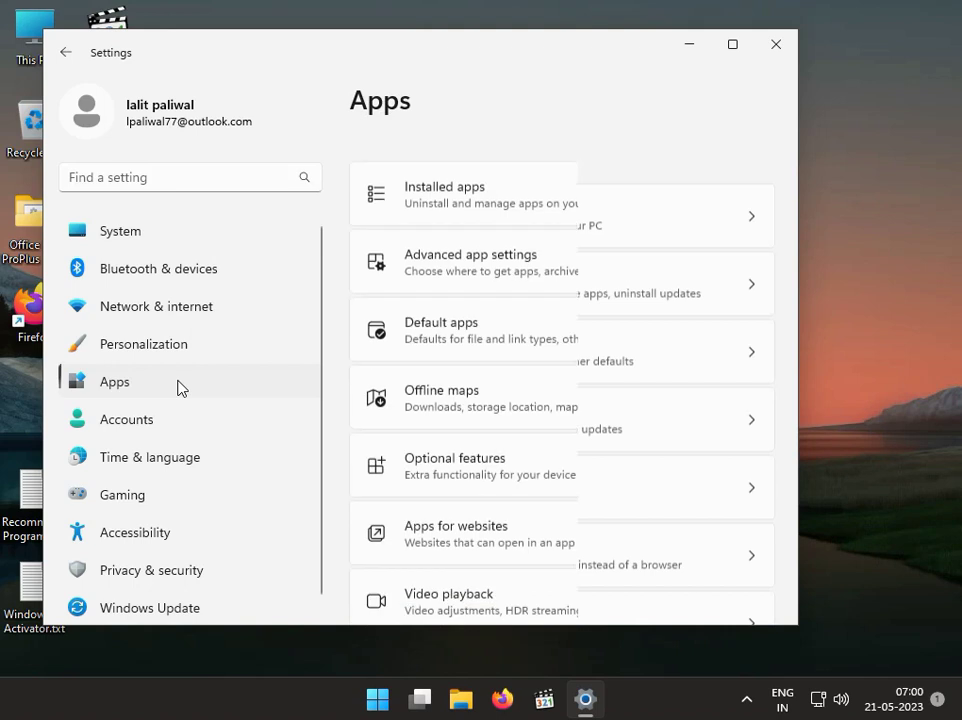
click(548, 193)
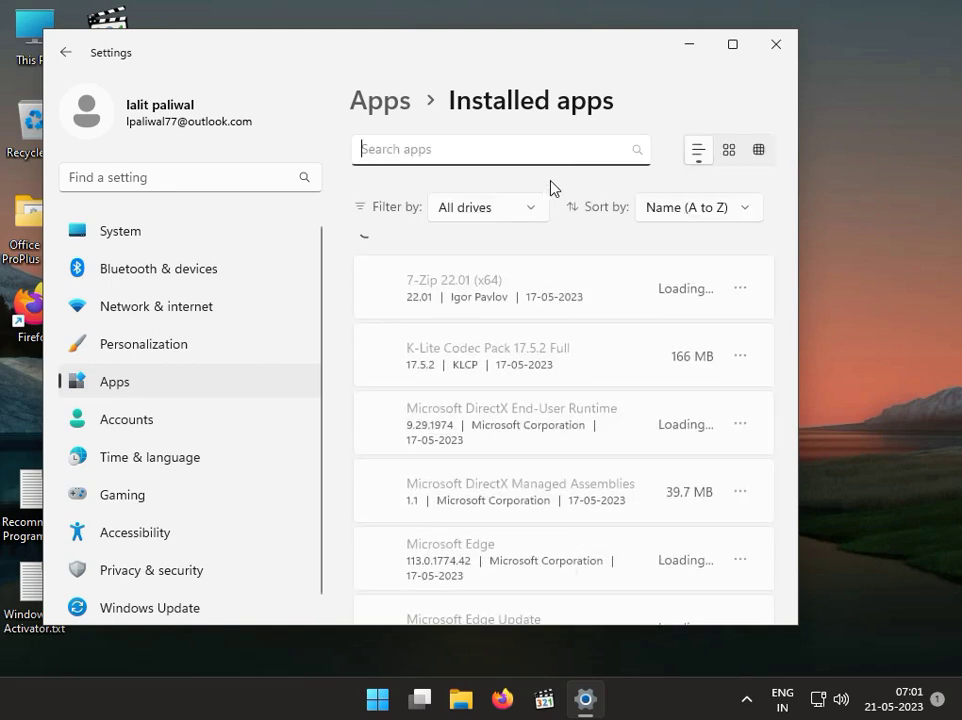
Enter the name 3DP net in a Run dialog without running it, and close the dialog and Settings
key(super+r)
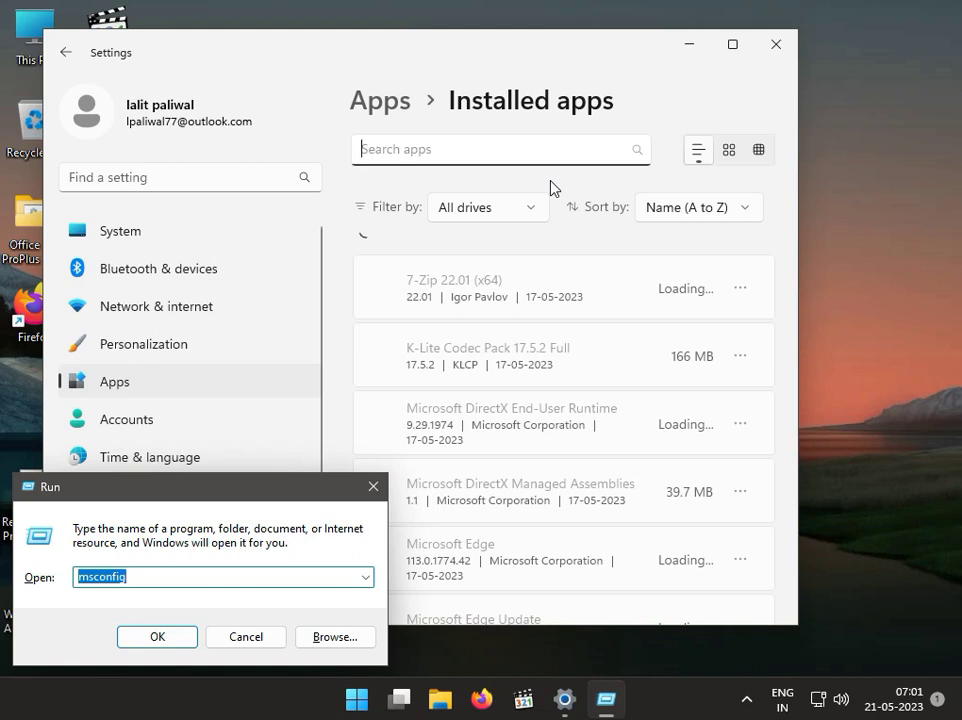
text(DP )
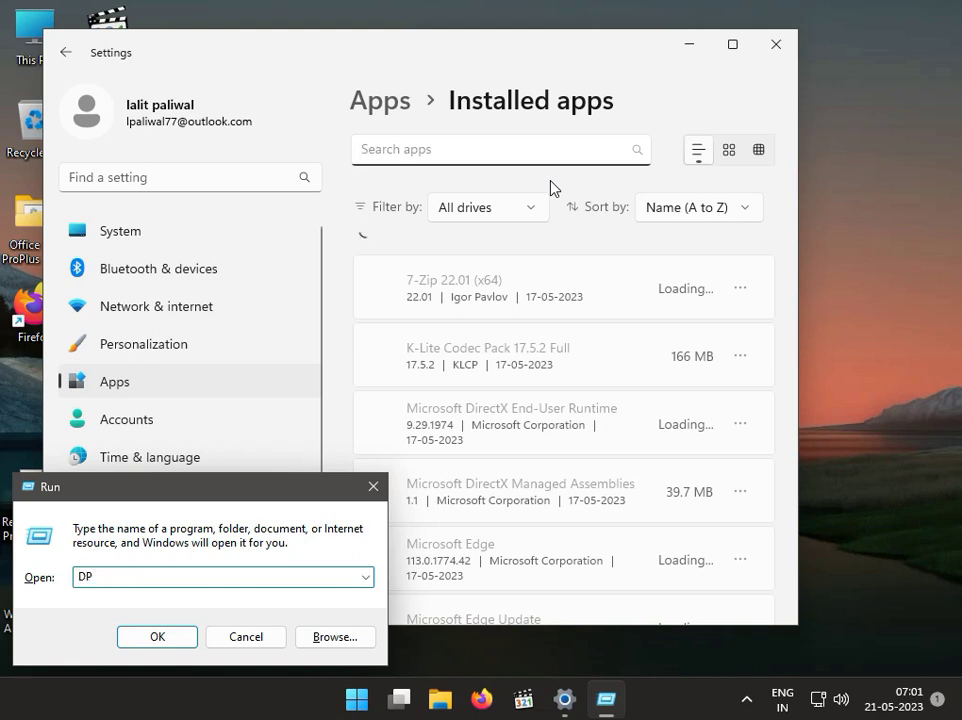
text(net)
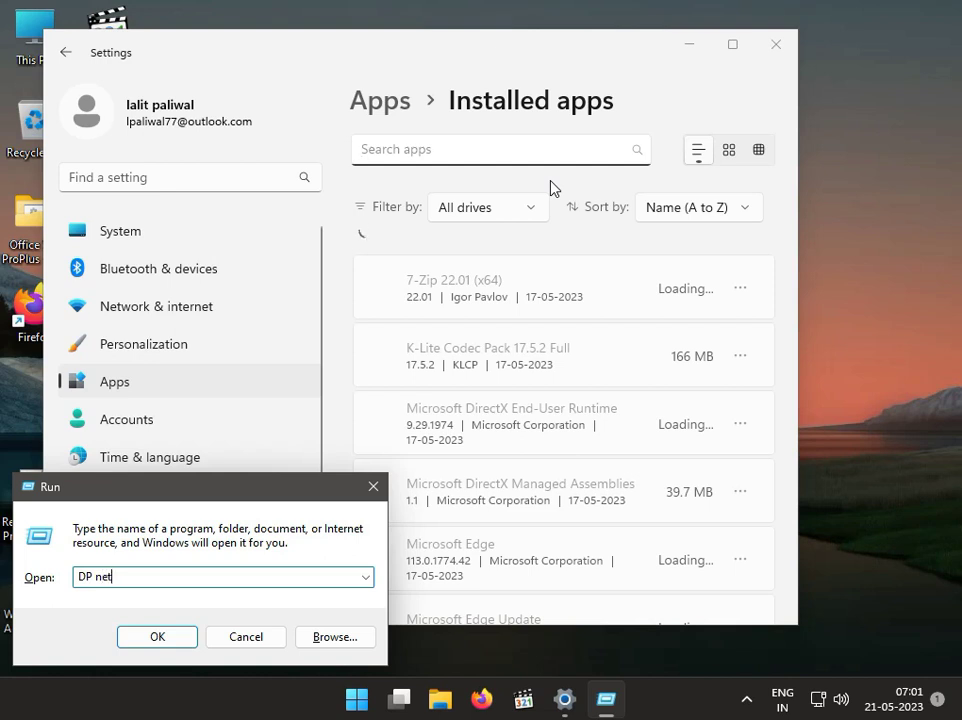
key(Left)
key(Left)
key(Left)
key(Left)
key(Left)
key(Left)
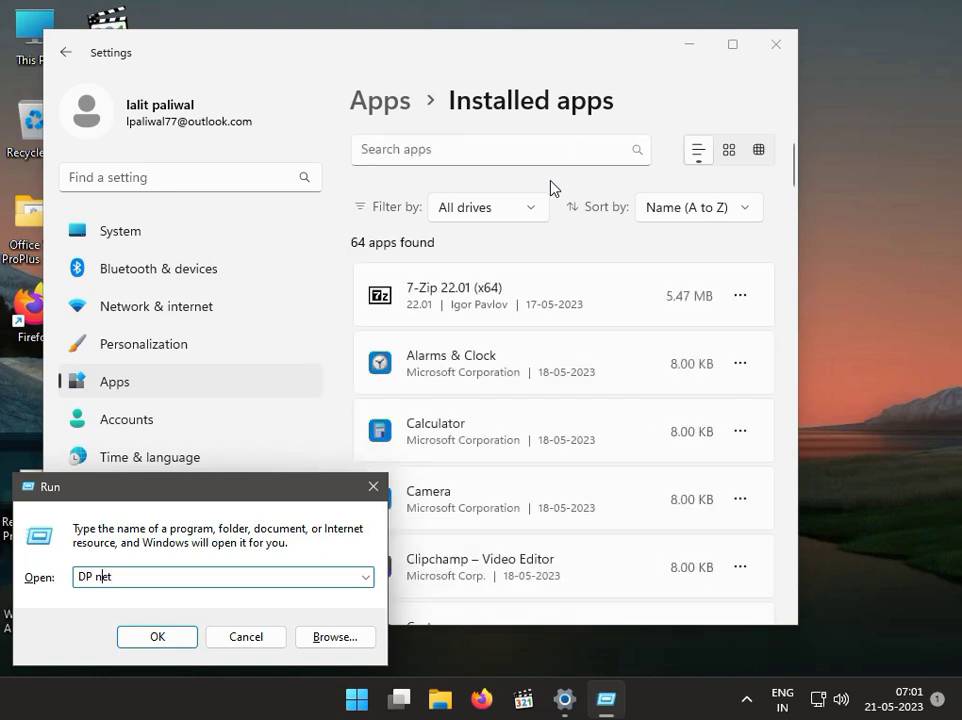
text(3)
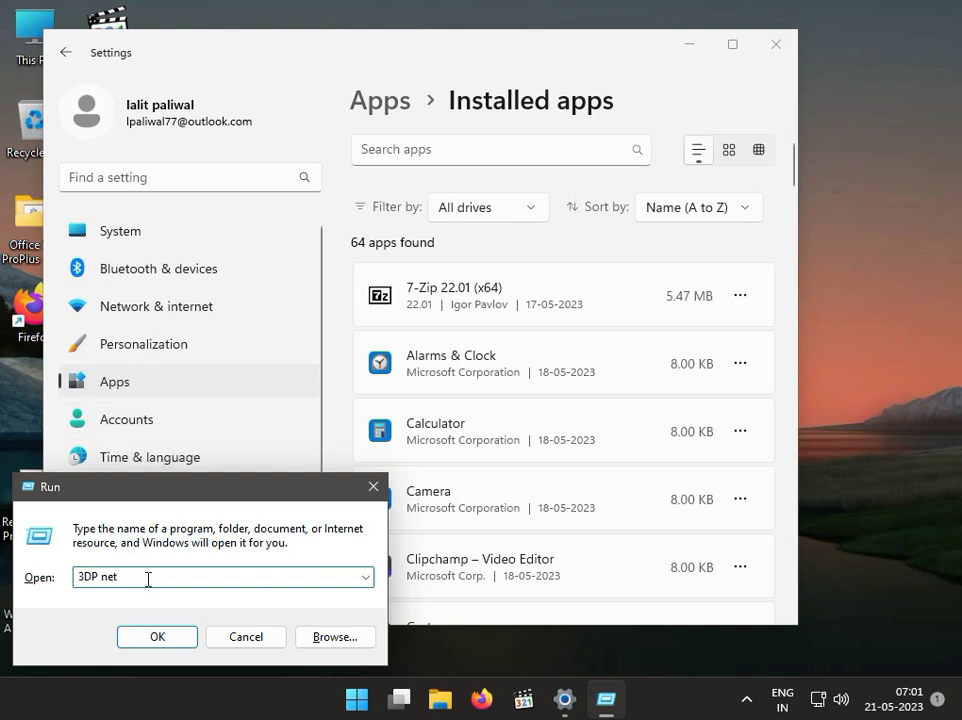
click(265, 642)
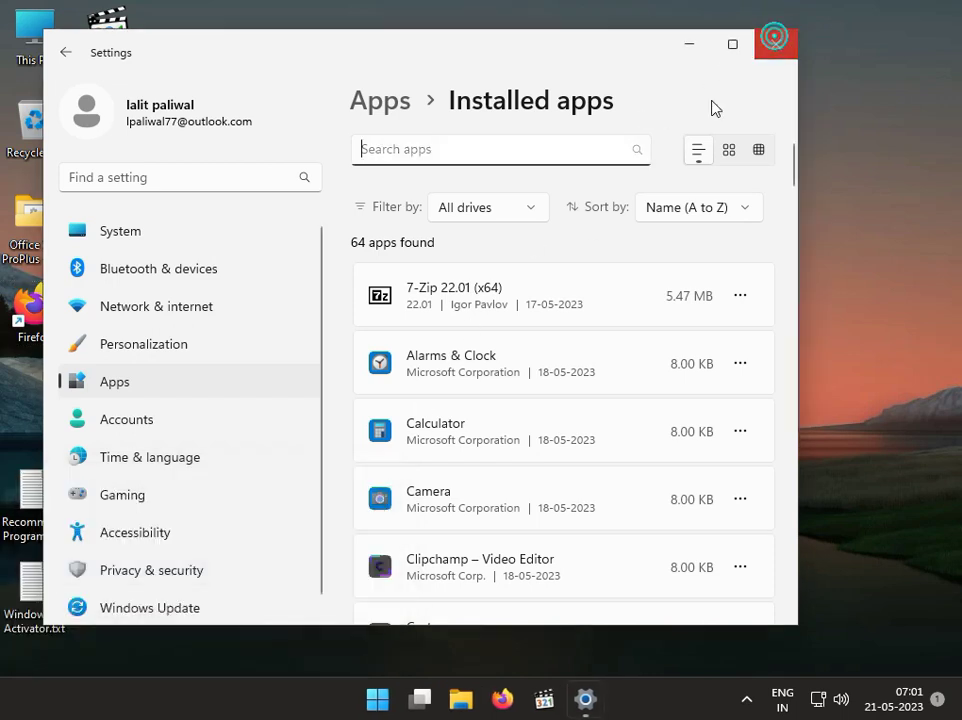
click(775, 43)
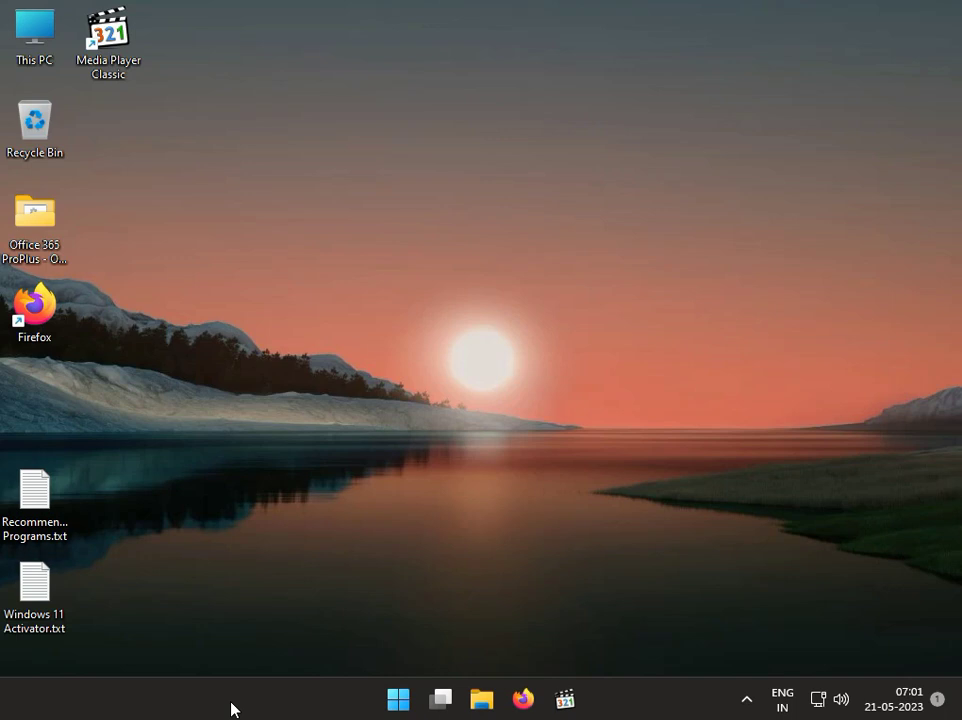
Open Windows Update in Settings, review the available updates and further options, and close Settings
click(401, 704)
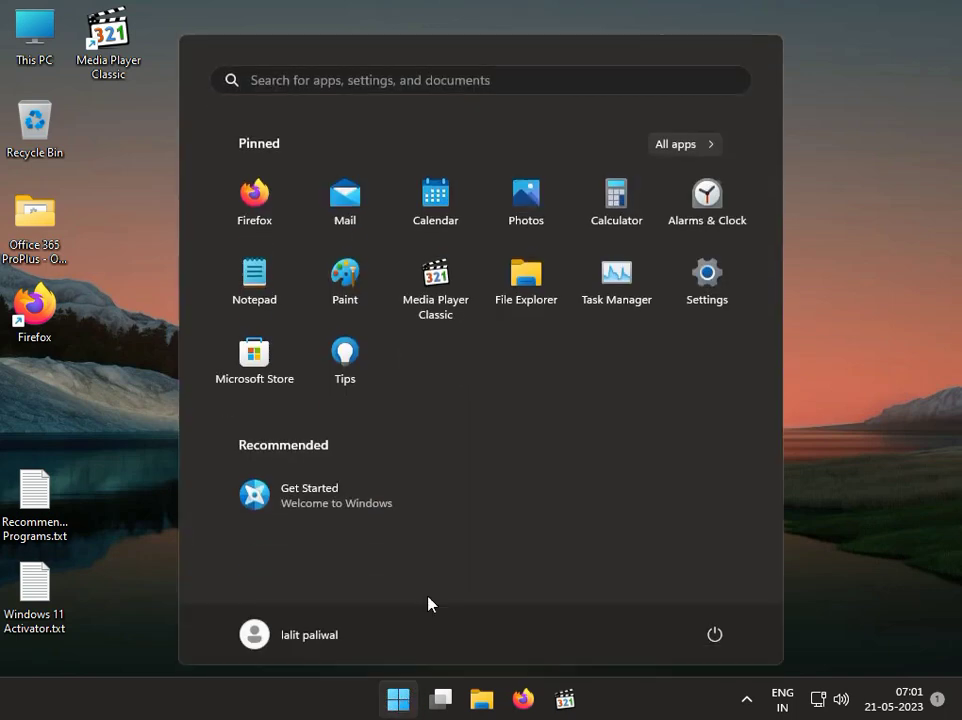
click(704, 273)
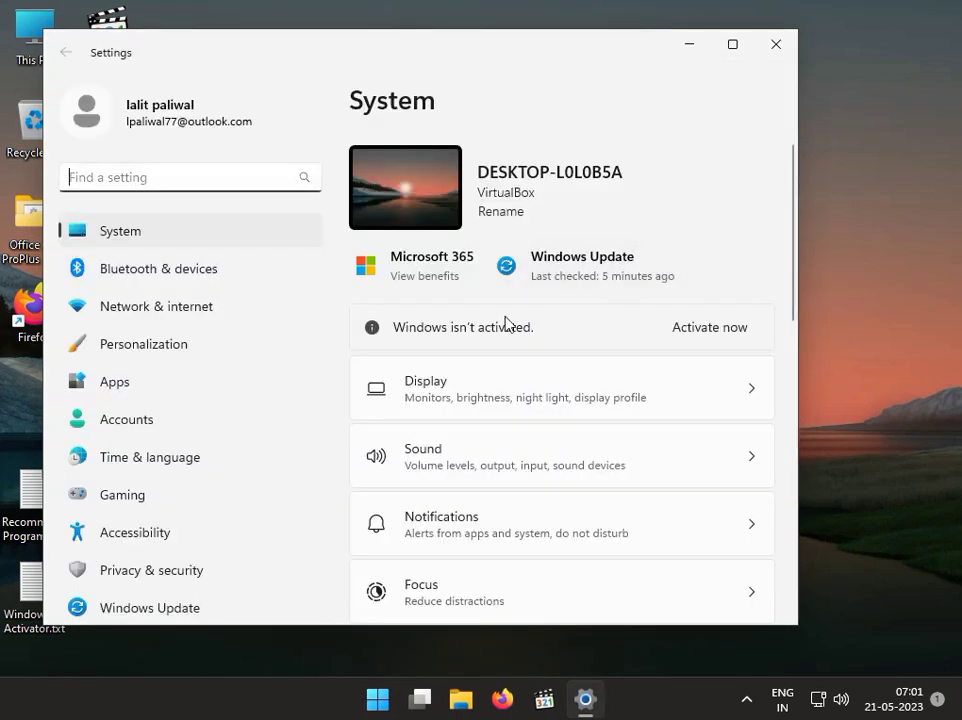
click(188, 607)
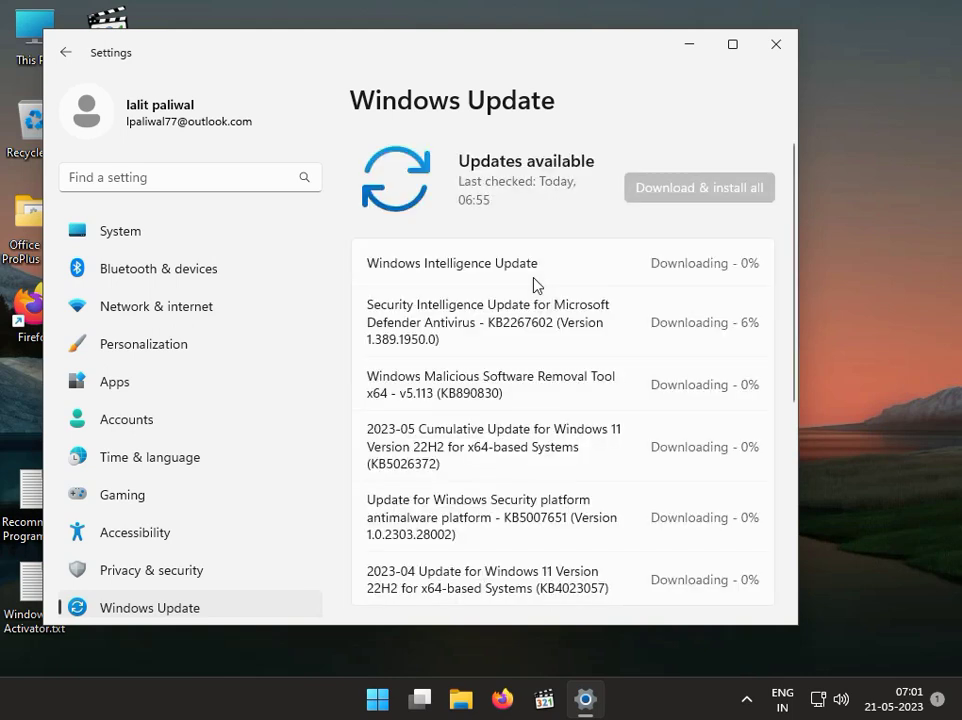
scroll(569, 296, down, 3)
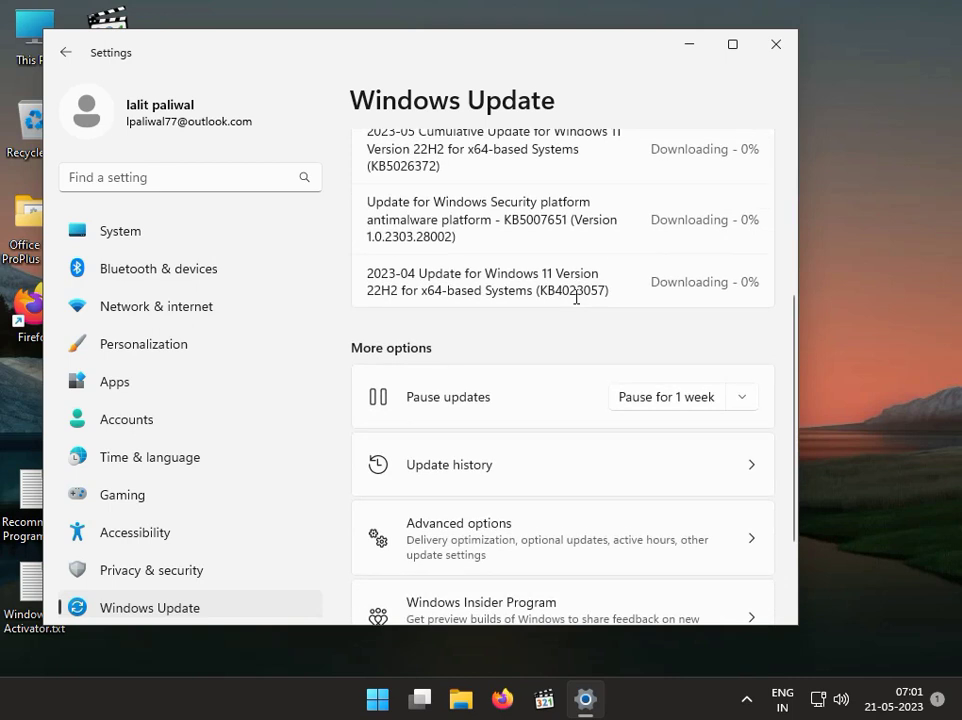
scroll(576, 298, up, 2)
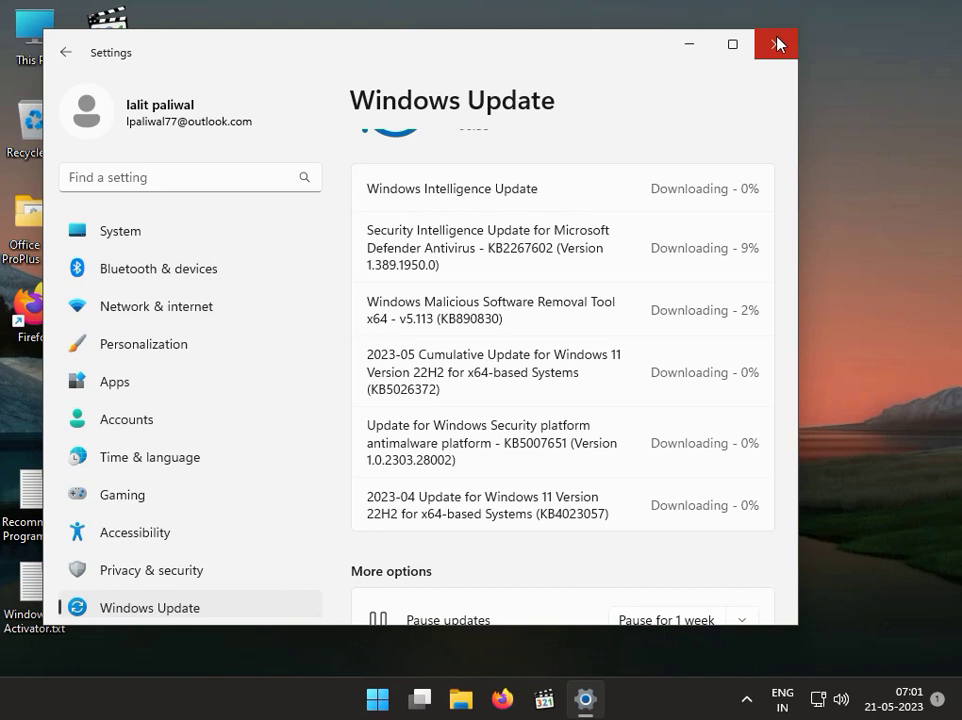
click(778, 44)
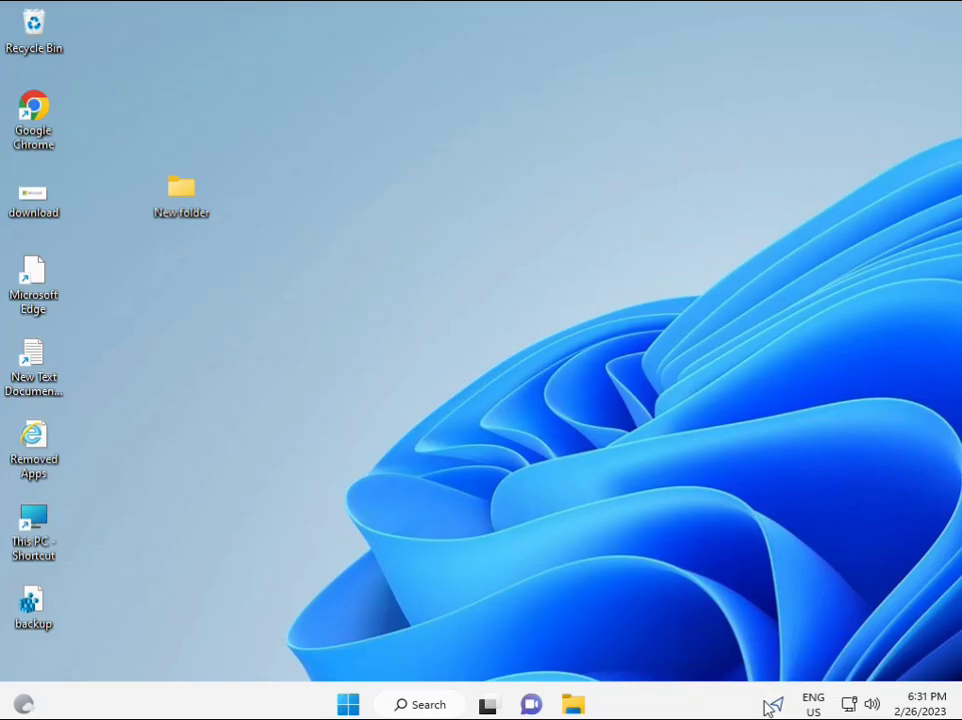
Find Command Prompt with the search term cmd and open it as administrator, approving the User Account Control request
click(348, 705)
text(cmd)
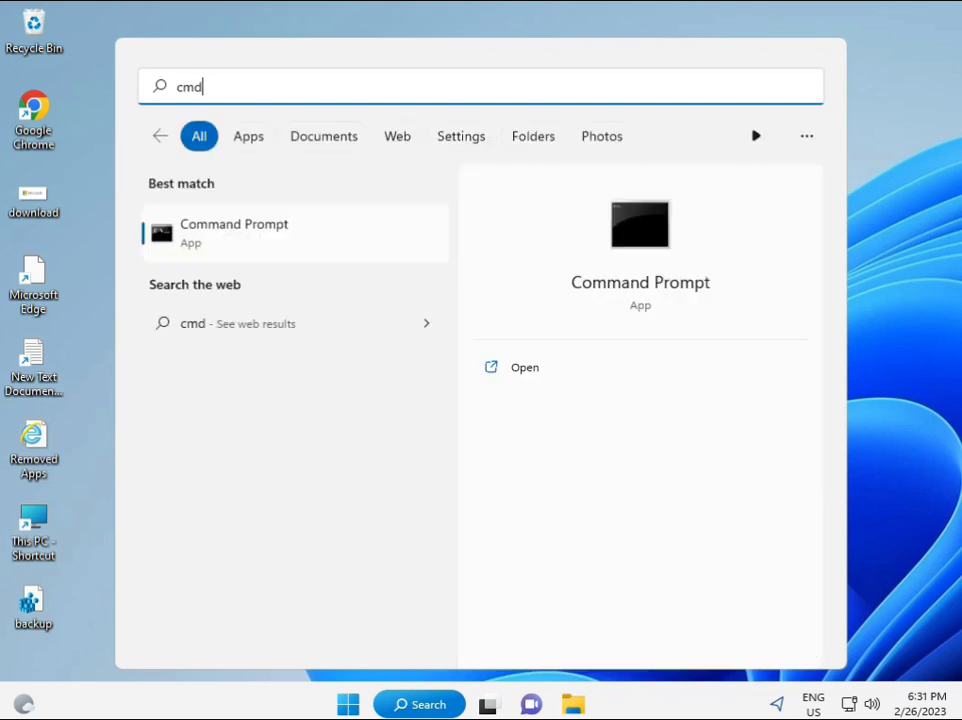
click(212, 235)
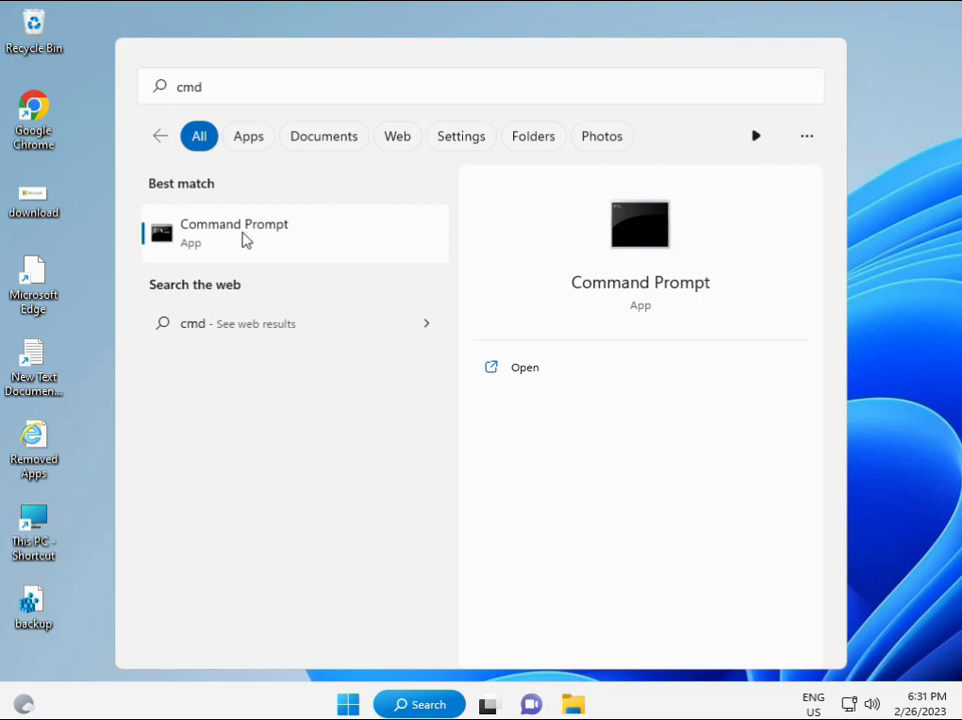
right_click(245, 240)
key(Escape)
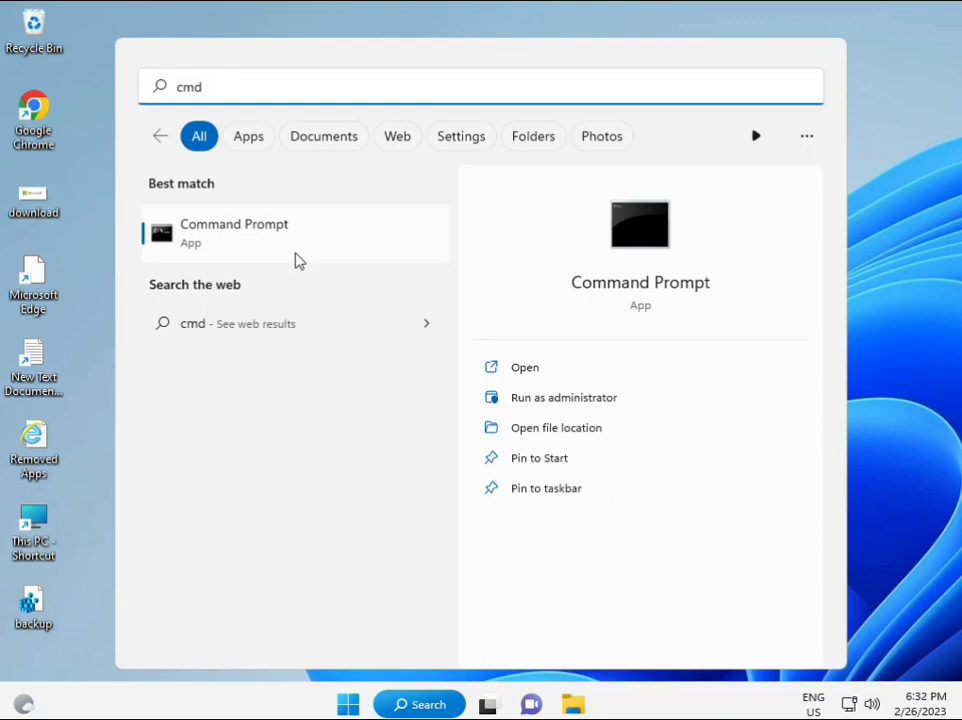
key(ctrl+shift+Return)
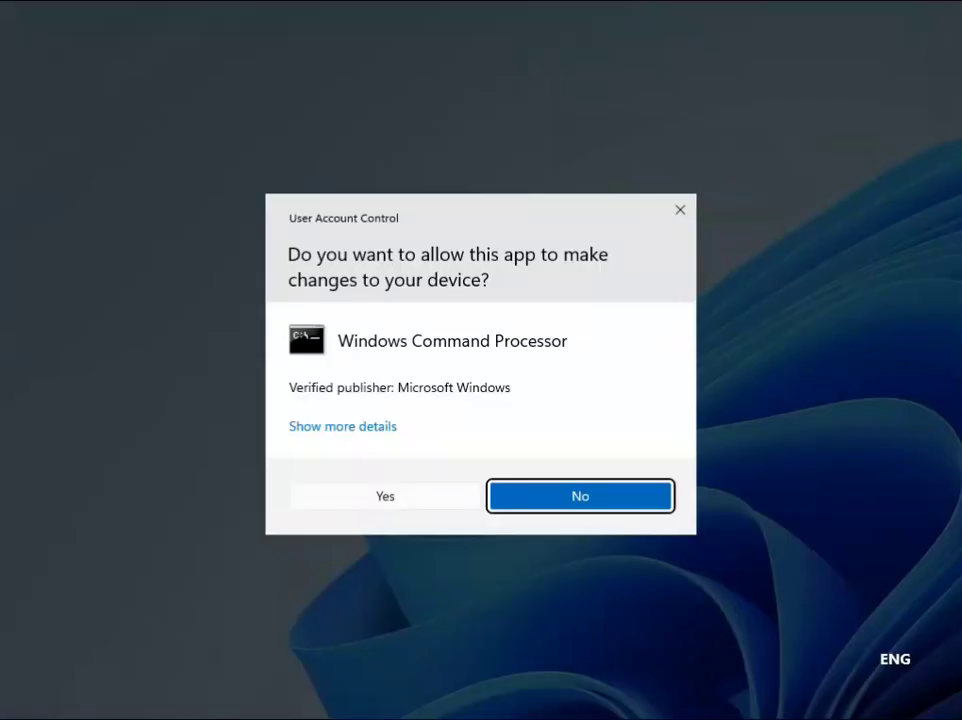
click(393, 495)
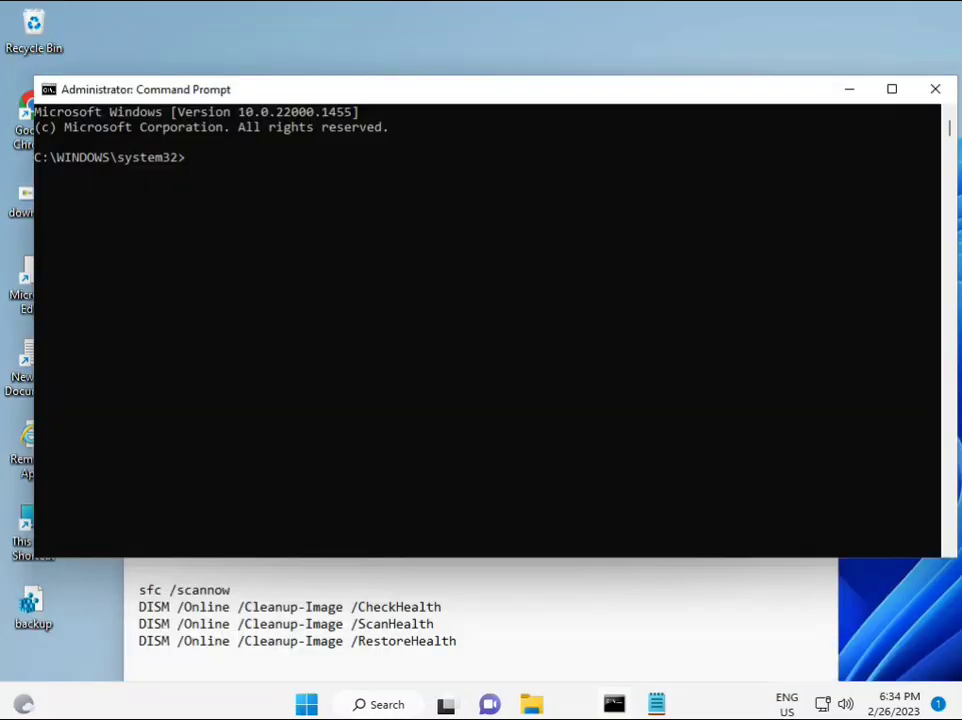
Run the system file check sfc /scannow in the administrator Command Prompt
click(192, 163)
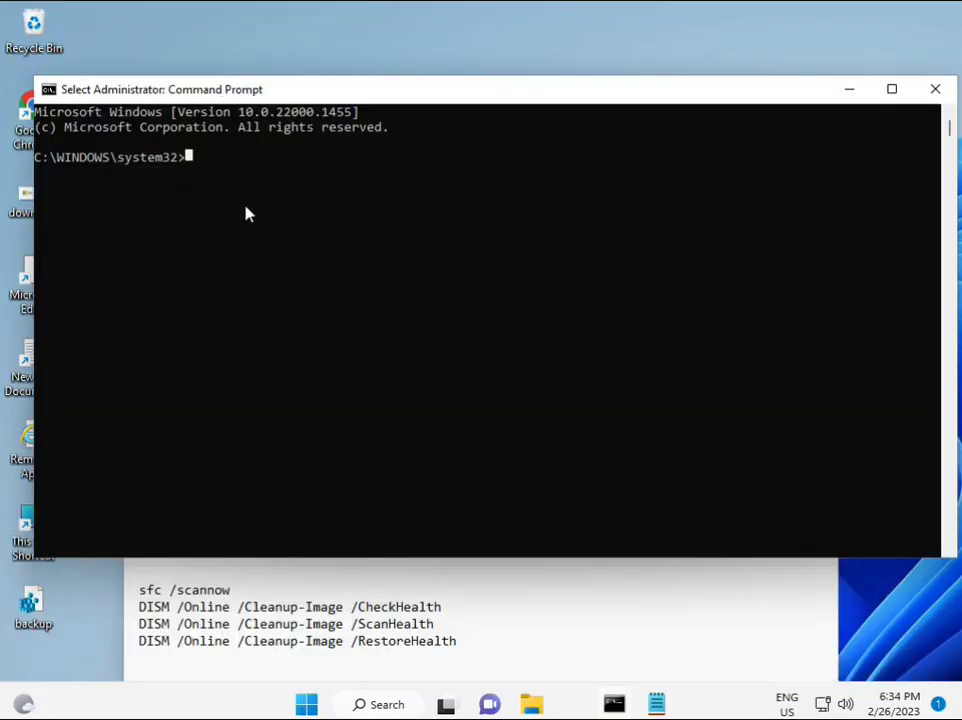
text(sc)
key(BackSpace)
key(BackSpace)
text(sfc )
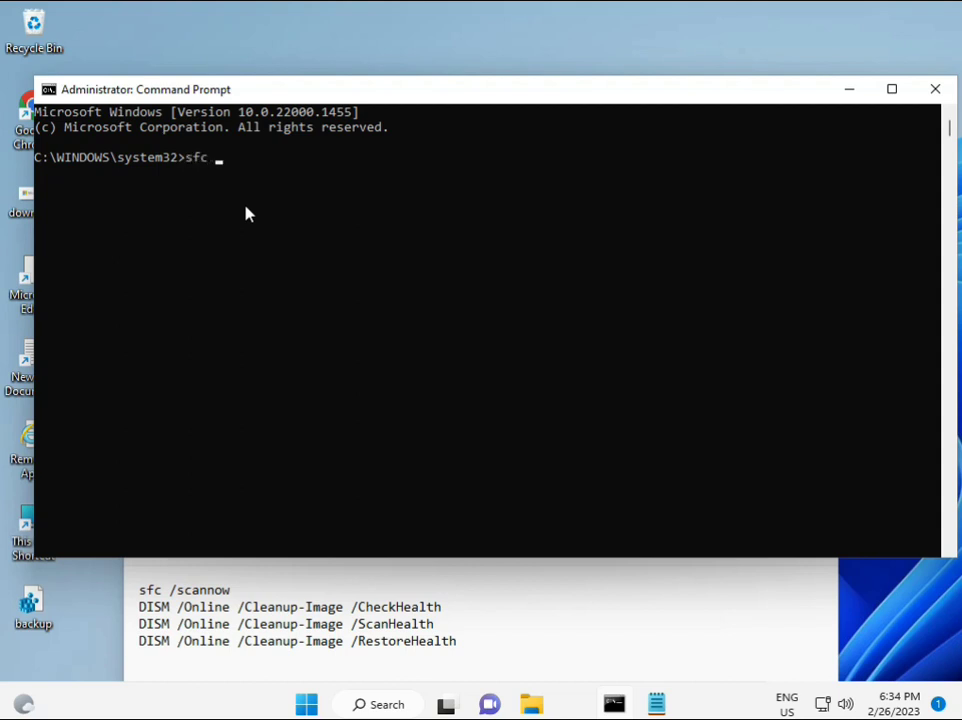
text(/scannow)
key(Return)
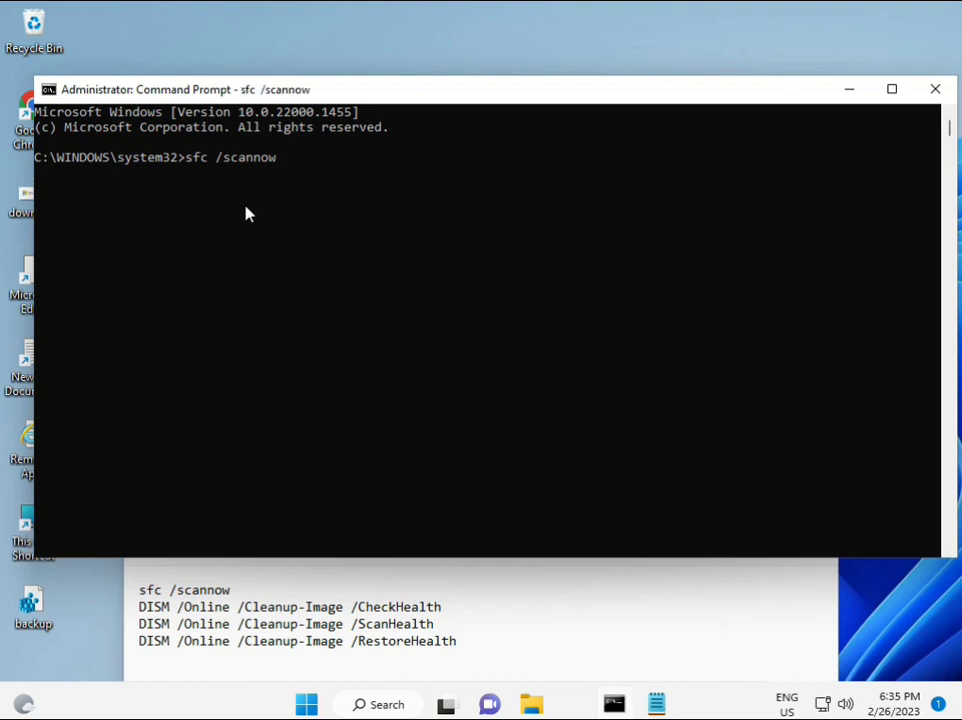
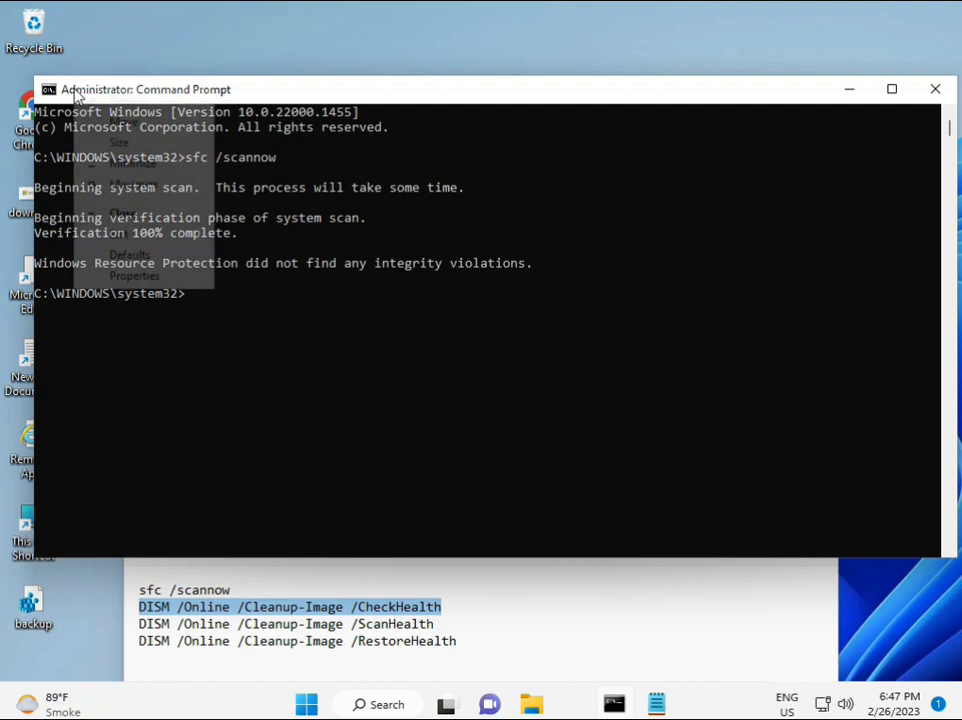
Paste the copied command DISM /Online /Cleanup-Image /CheckHealth at the prompt and run it
mouse_move(163, 234)
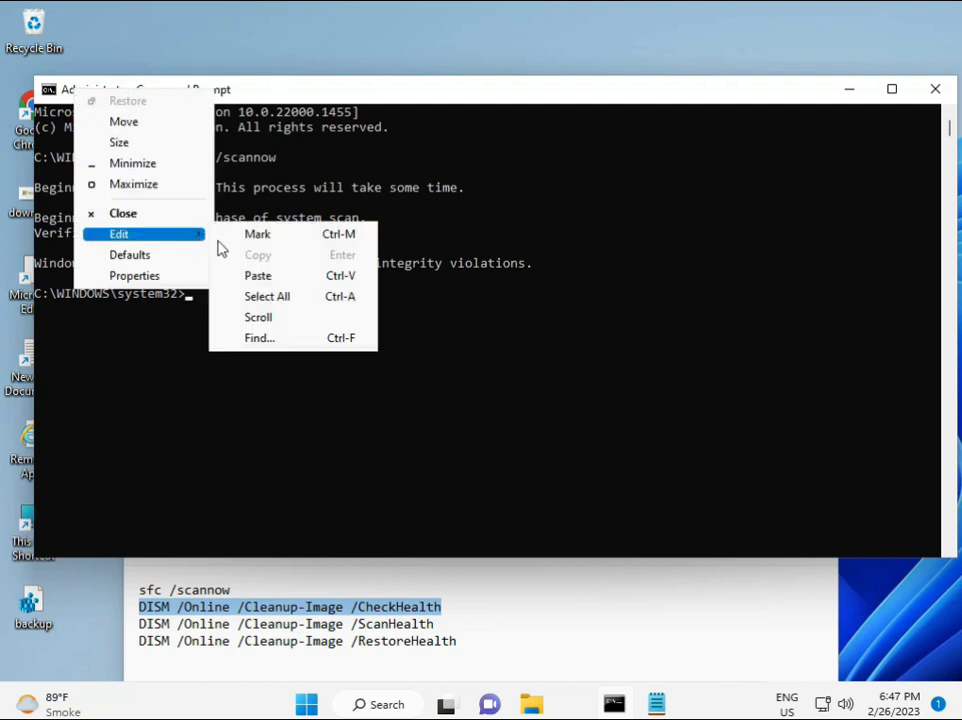
click(253, 276)
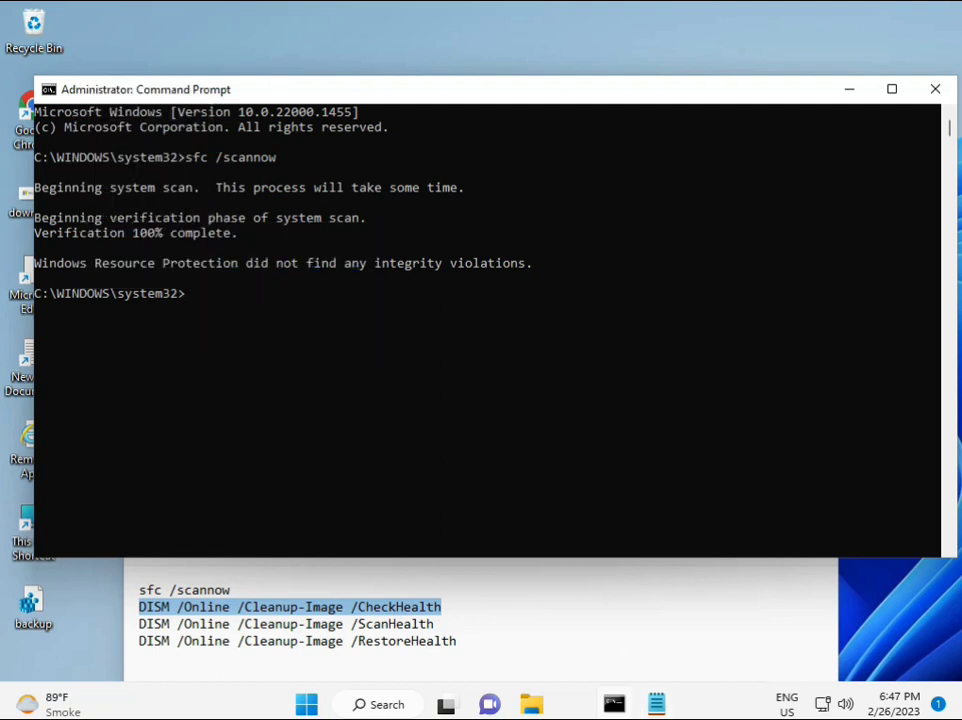
right_click(217, 395)
click(182, 295)
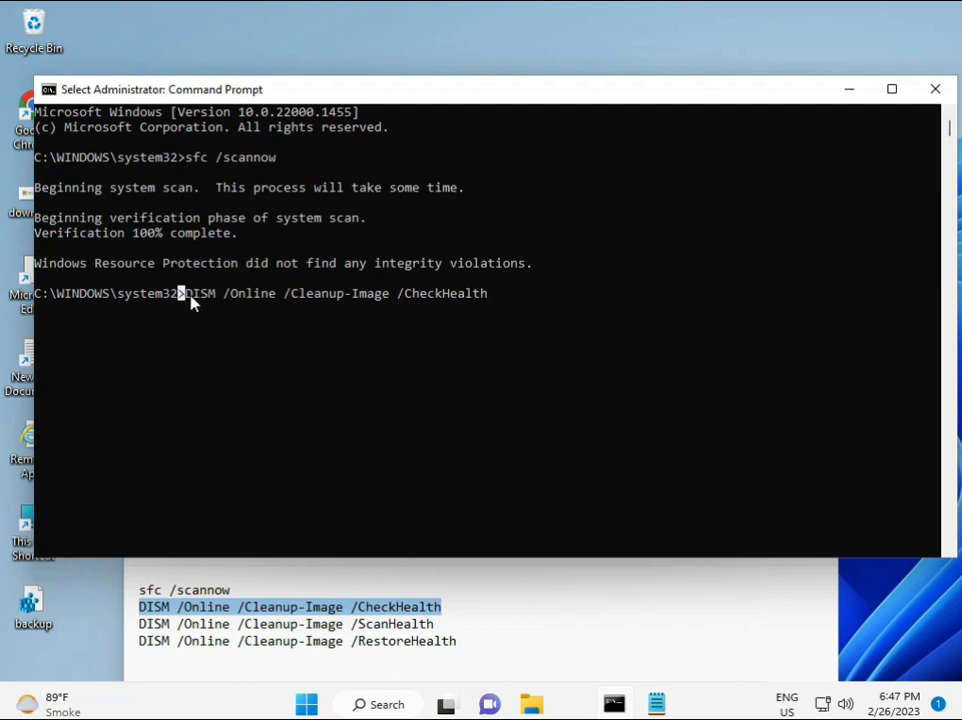
key(Escape)
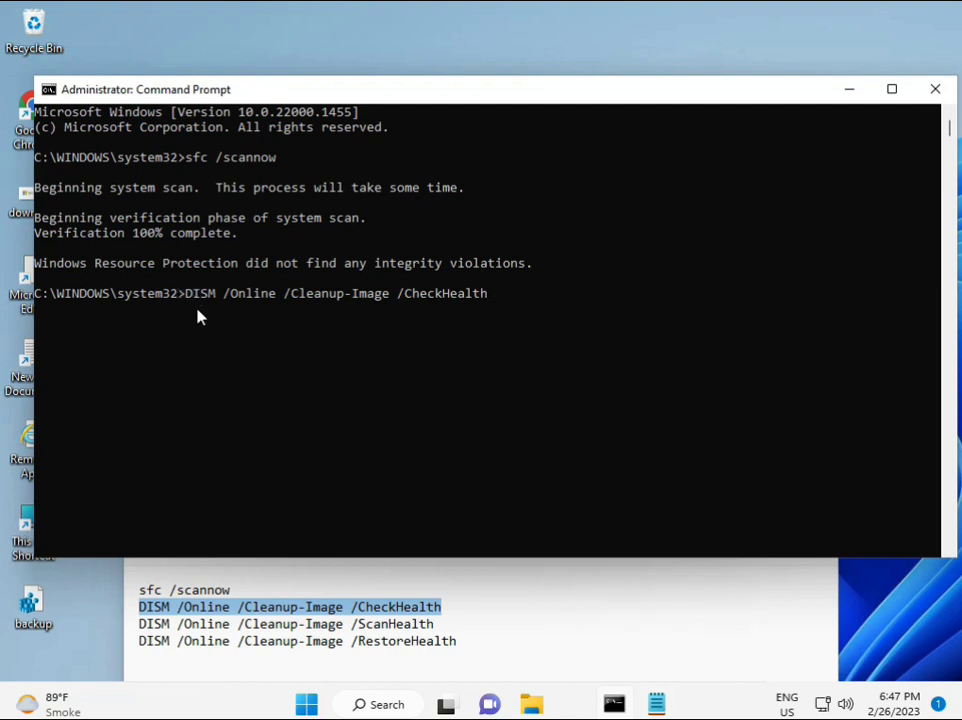
key(Return)
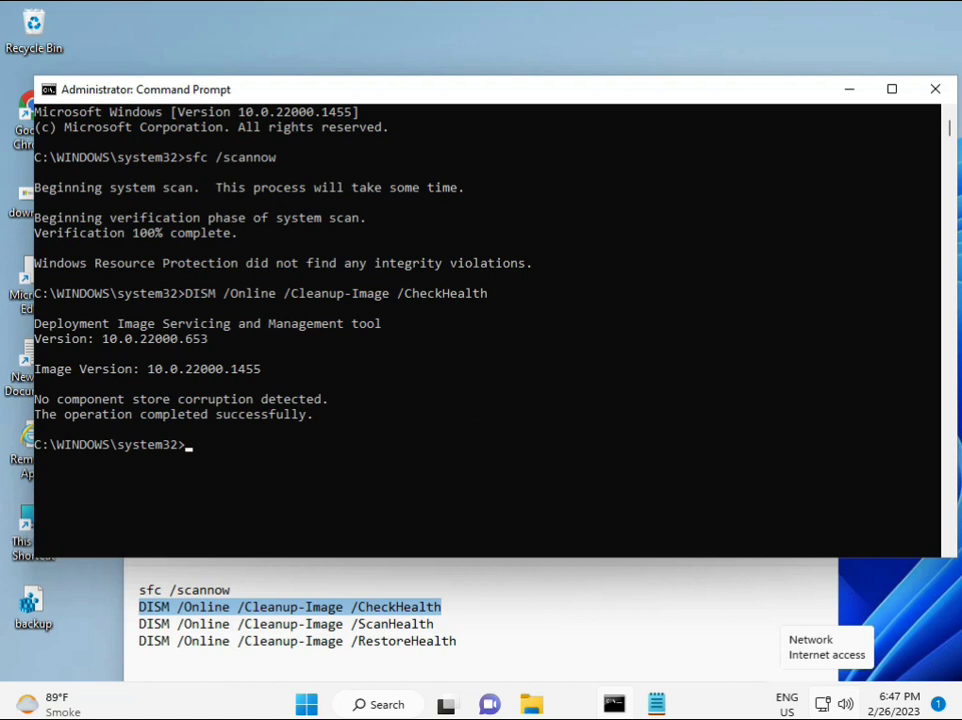
Copy the line DISM /Online /Cleanup-Image /ScanHealth from the Notepad document and run it in Command Prompt
drag(138, 624, 456, 625)
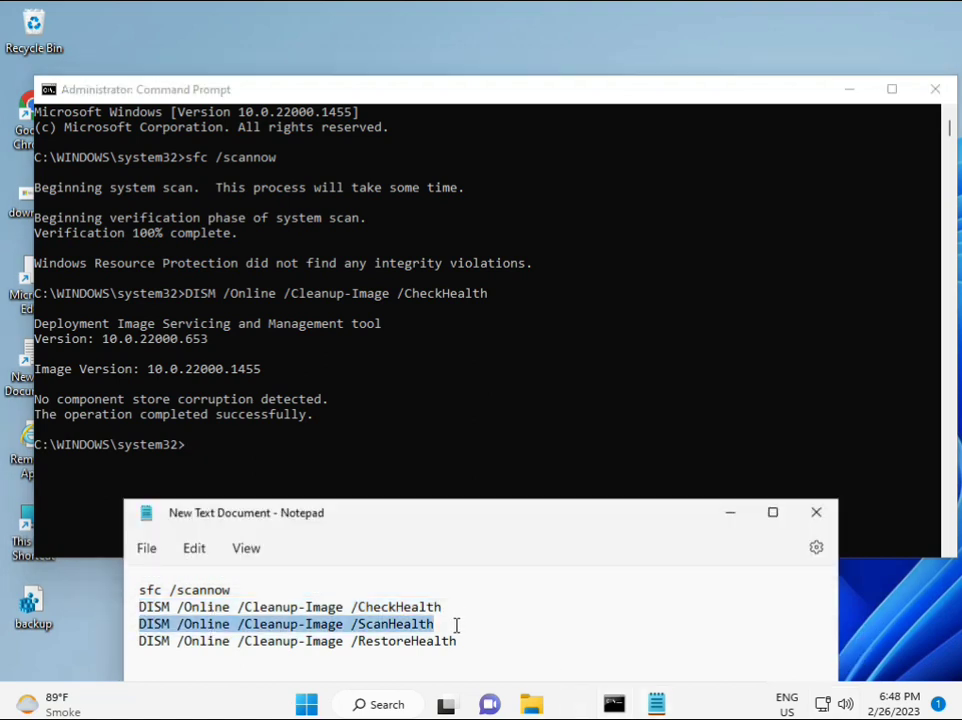
right_click(423, 624)
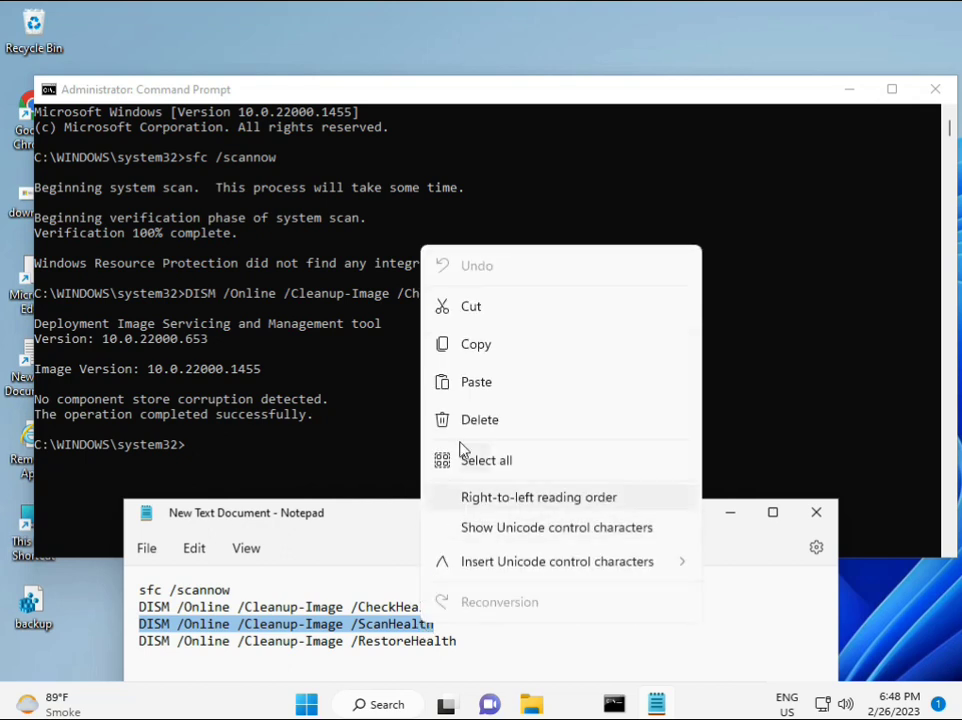
click(470, 350)
click(191, 453)
click(191, 450)
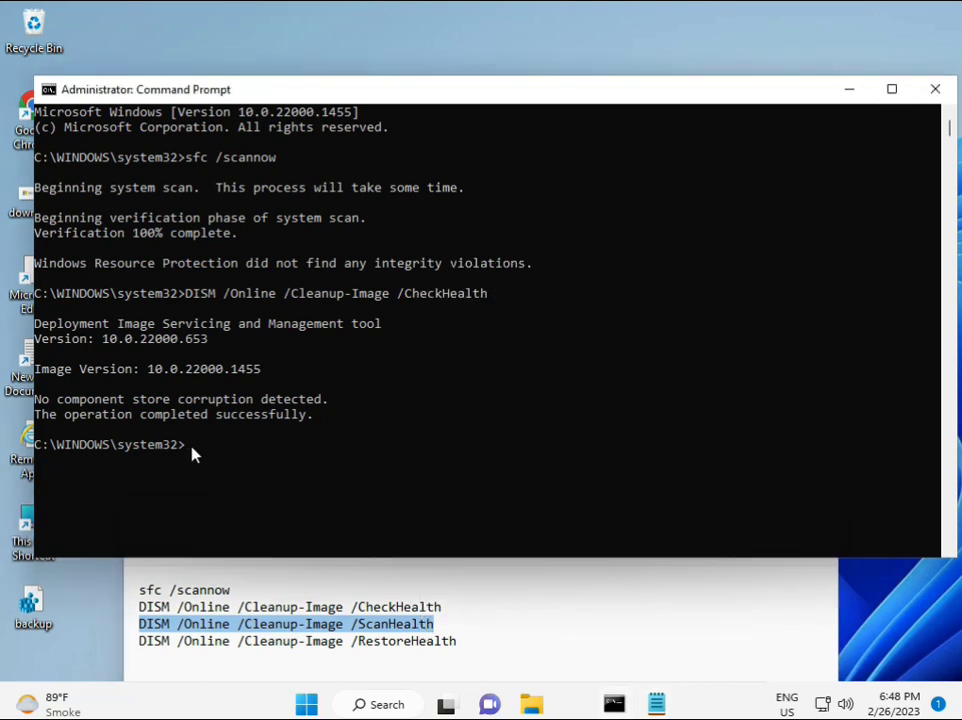
right_click(193, 453)
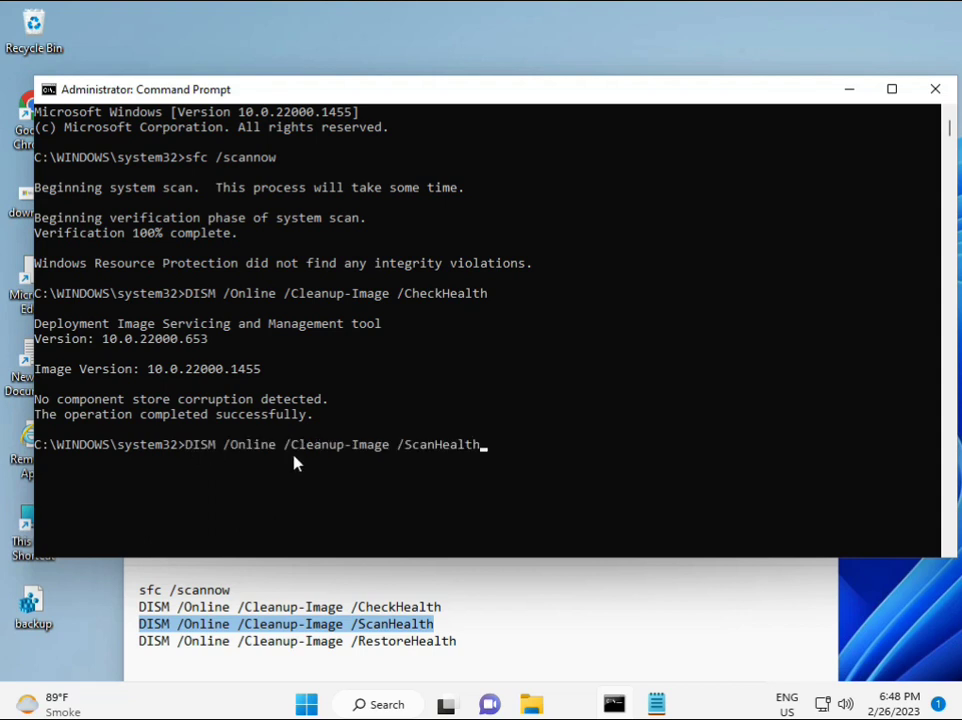
key(Return)
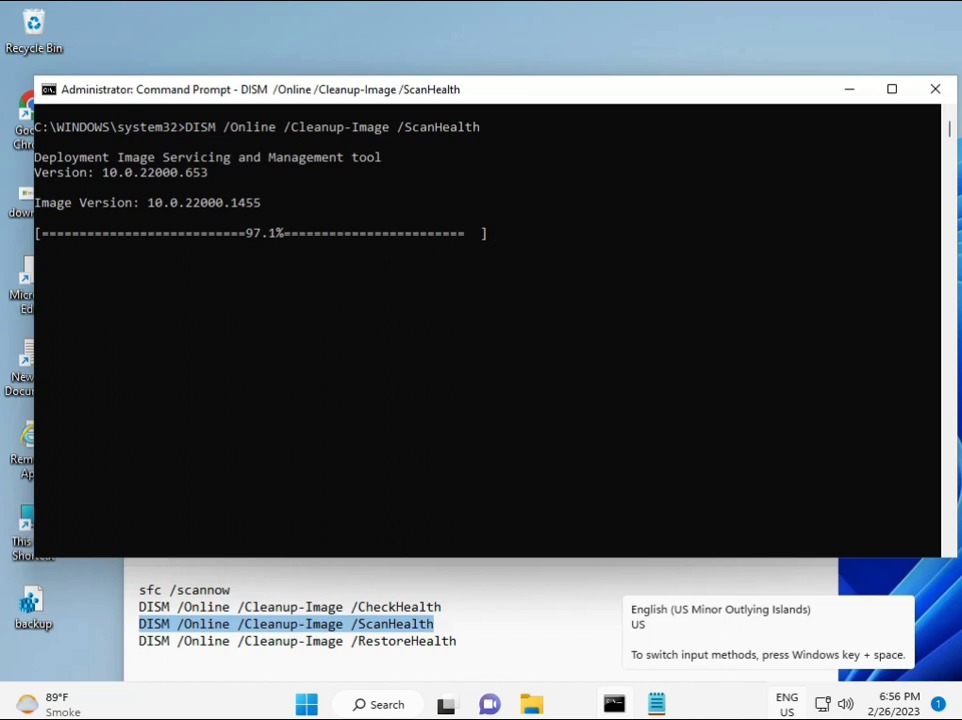
Copy the line DISM /Online /Cleanup-Image /RestoreHealth from the Notepad document
drag(215, 524, 316, 524)
click(229, 645)
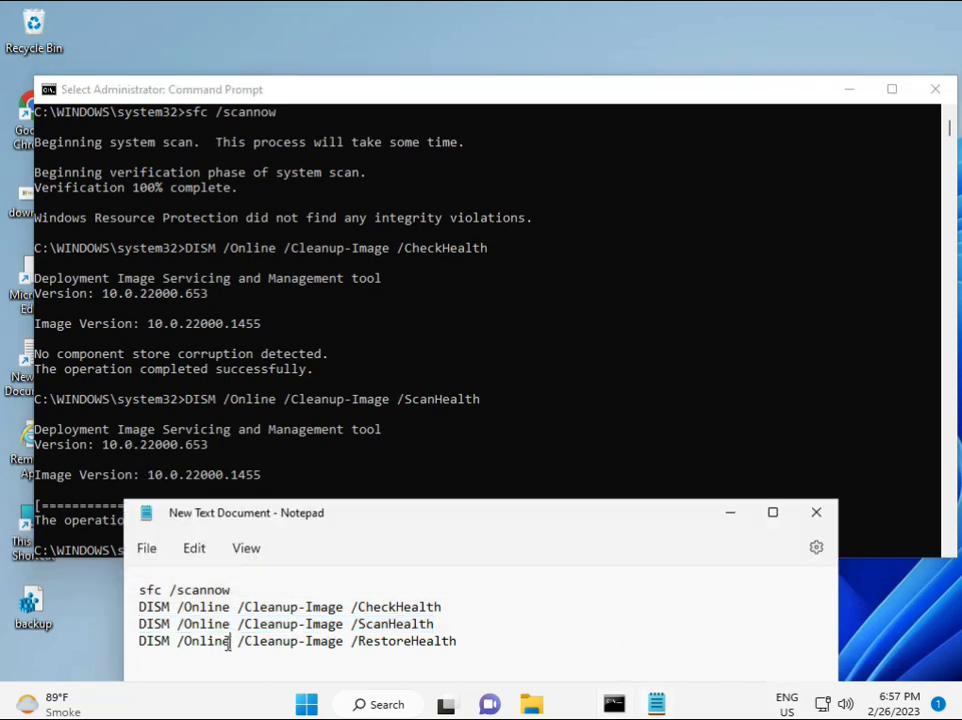
triple_click(229, 645)
key(ctrl+c)
right_click(227, 651)
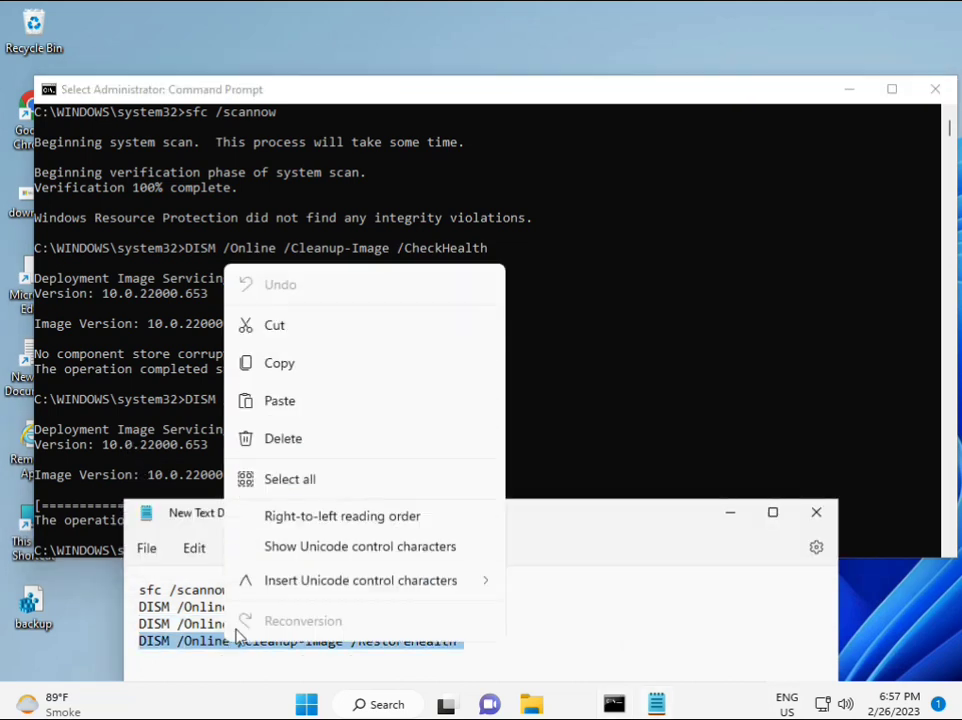
click(283, 366)
Clear the text selection in Command Prompt, then paste the copied RestoreHealth command at the prompt and run it
click(208, 494)
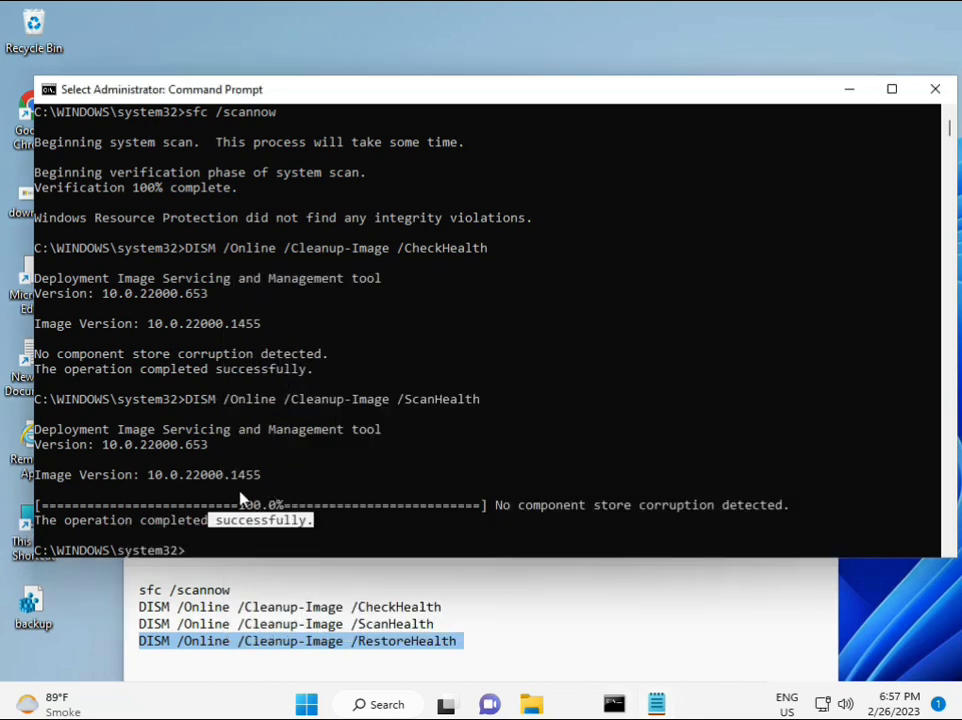
click(192, 551)
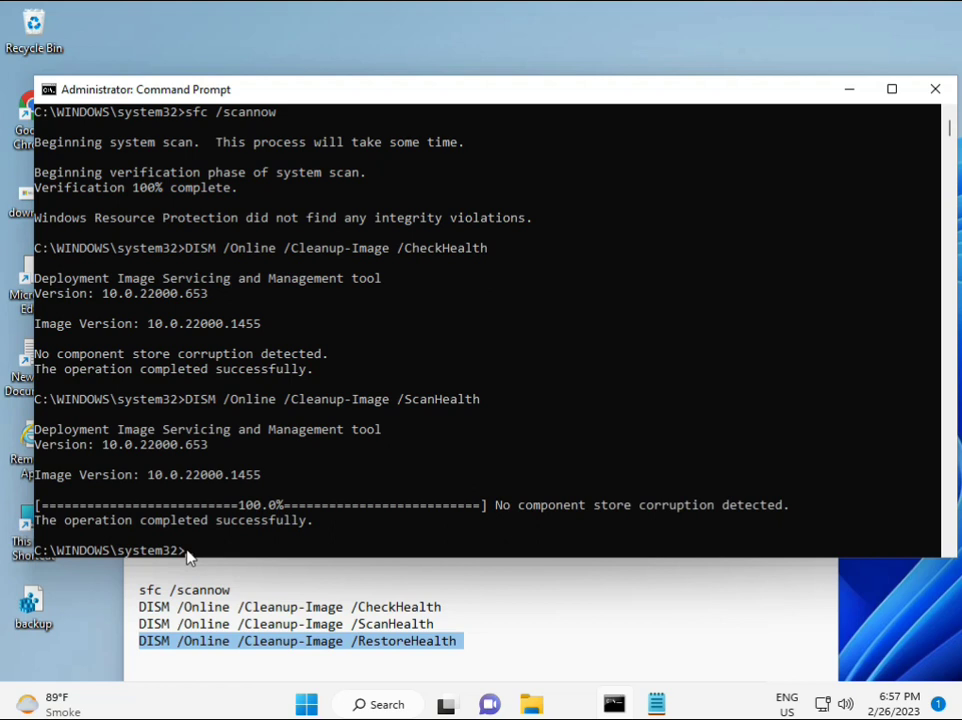
click(188, 556)
right_click(188, 556)
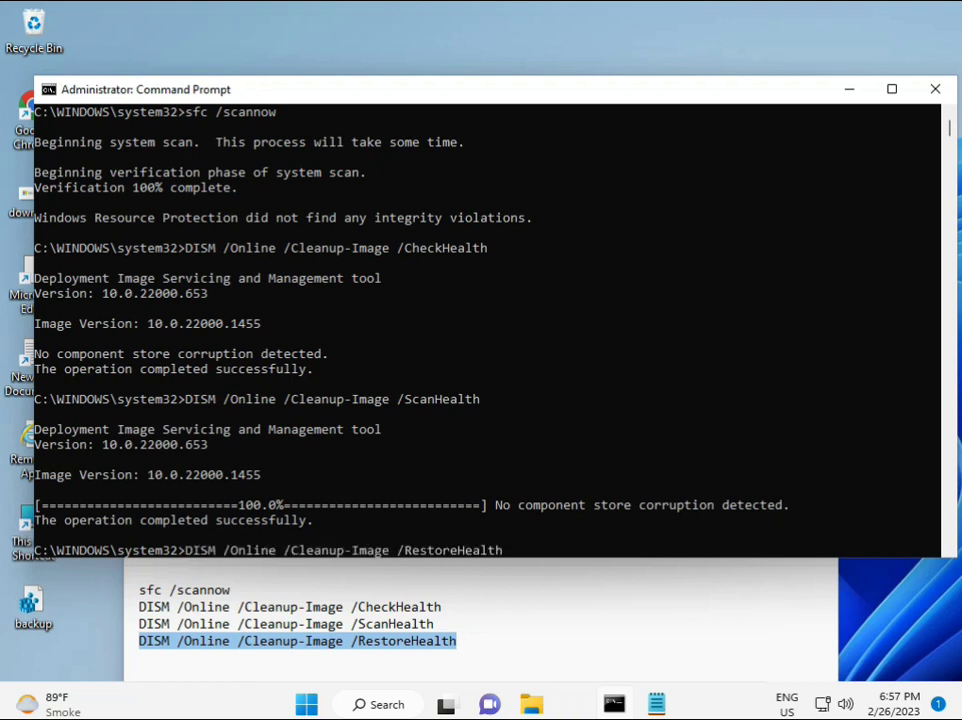
scroll(588, 455, down, 9)
scroll(563, 470, up, 9)
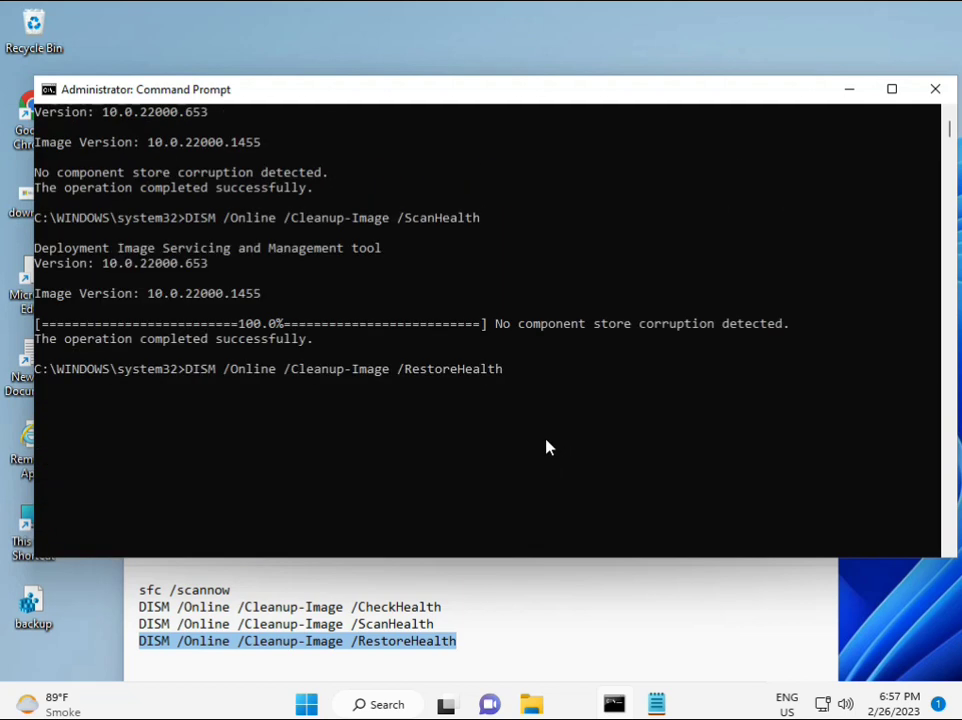
mouse_move(952, 124)
mouse_down()
mouse_move(952, 140)
mouse_move(952, 118)
mouse_up()
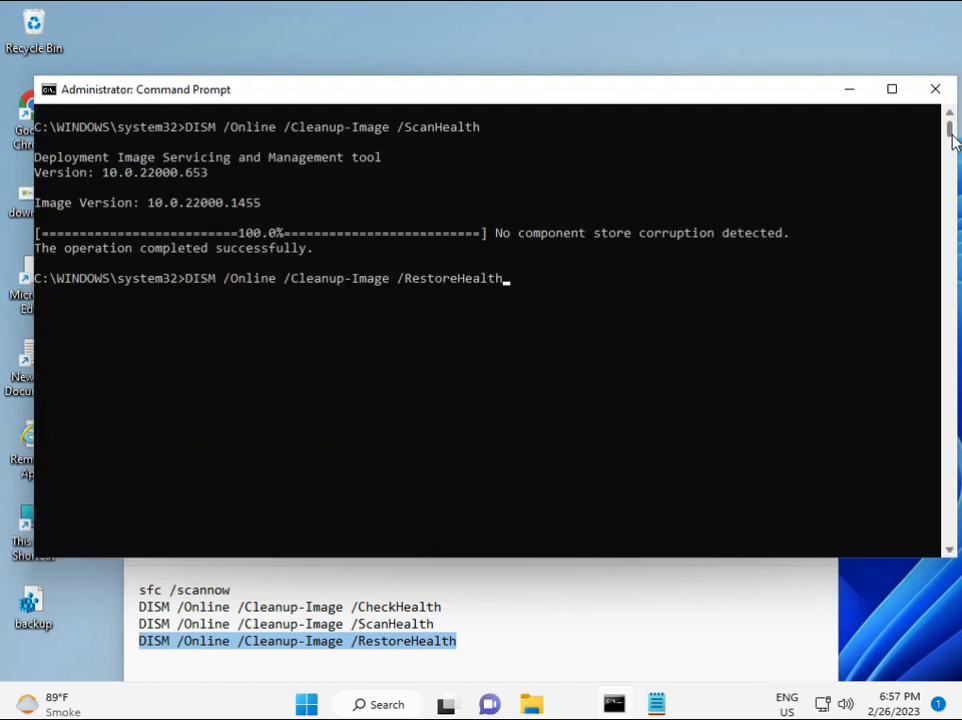
click(188, 279)
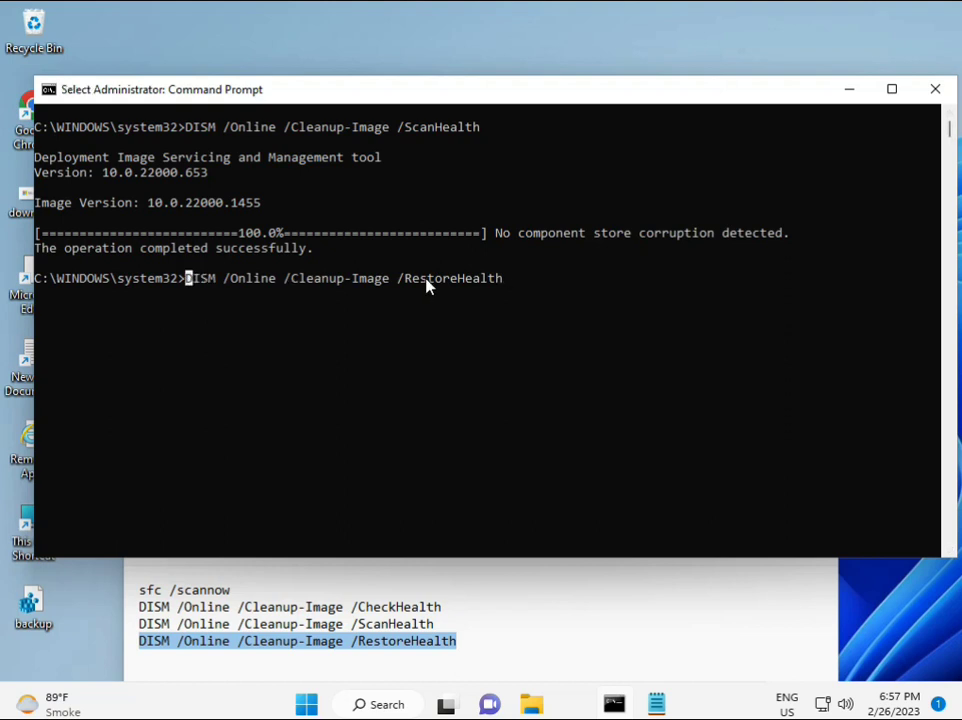
key(Escape)
key(Return)
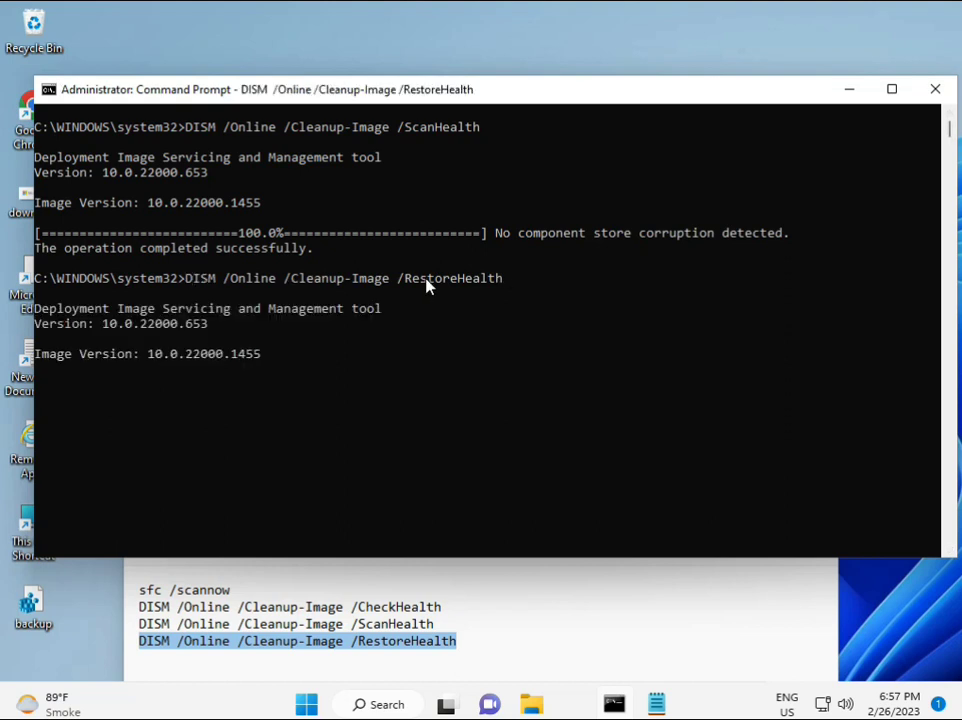